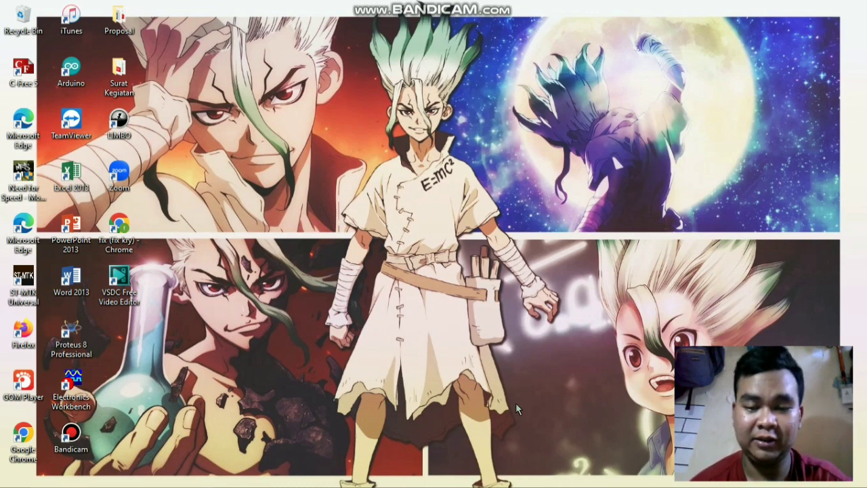
# Switch to the Superposisi schematic in Proteus, search the device library for "voltage sour" and add the VSOURCE DC voltage source to the device list
pyautogui.click(571, 481)
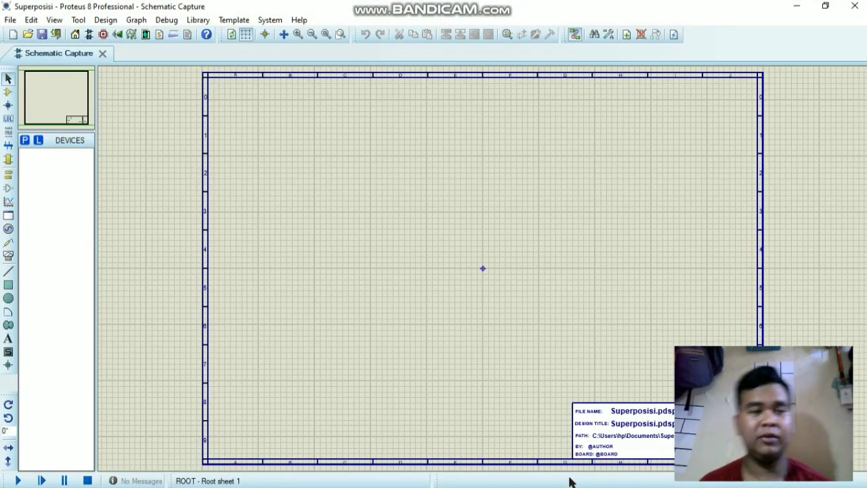
pyautogui.click(9, 95)
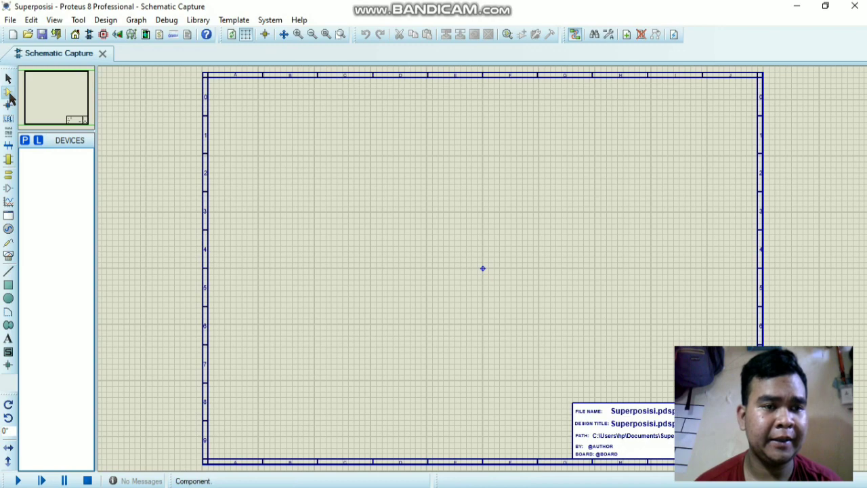
pyautogui.click(26, 145)
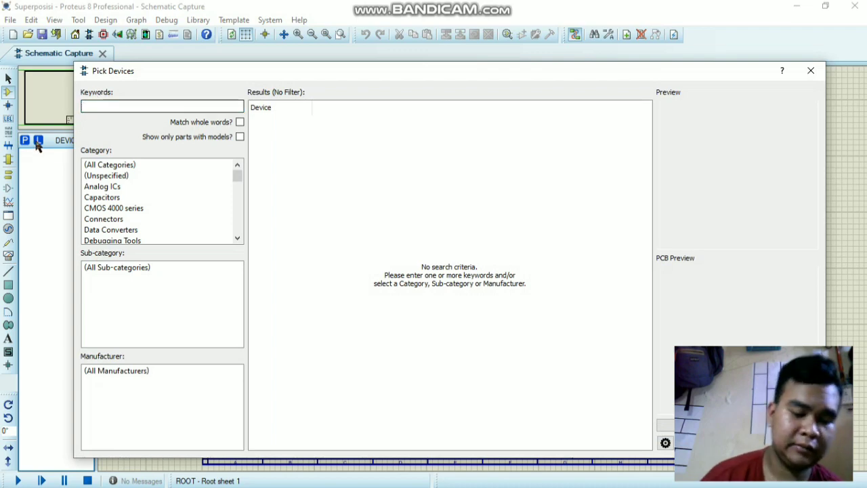
pyautogui.write('vol')
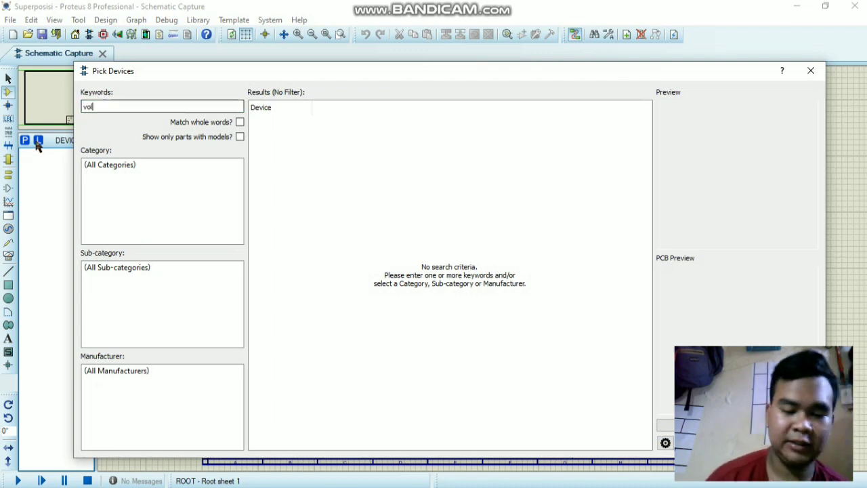
pyautogui.write('tage sour')
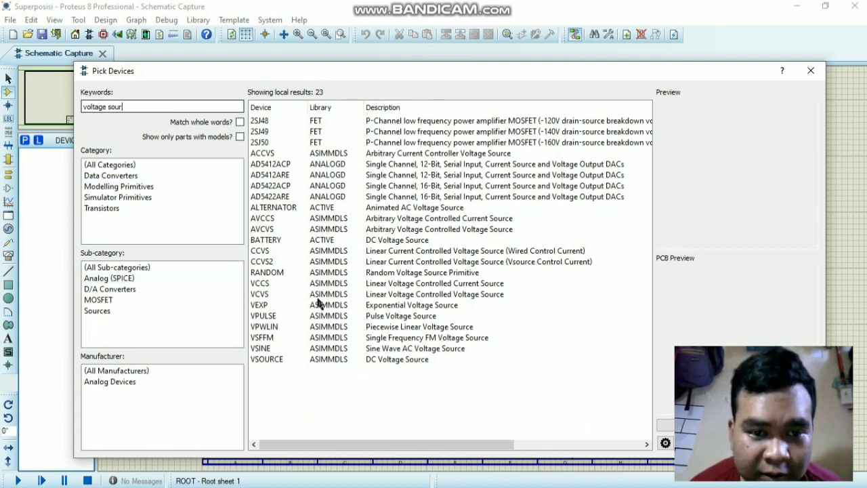
pyautogui.click(267, 360)
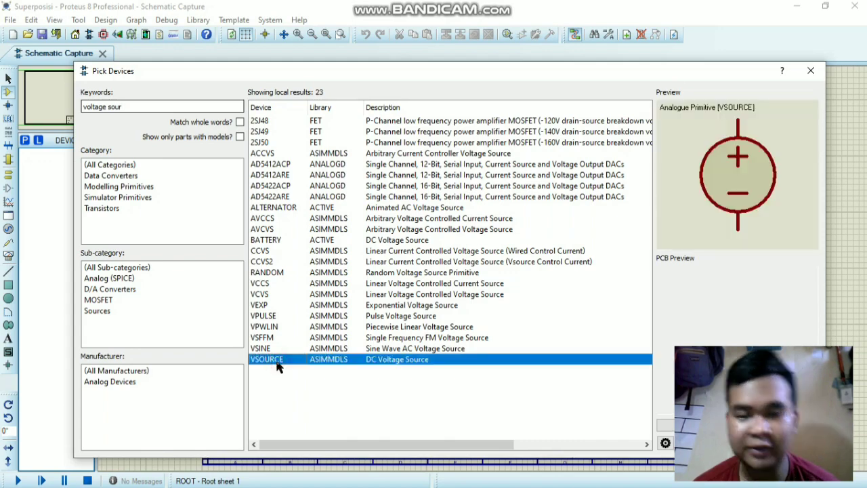
pyautogui.press('Return')
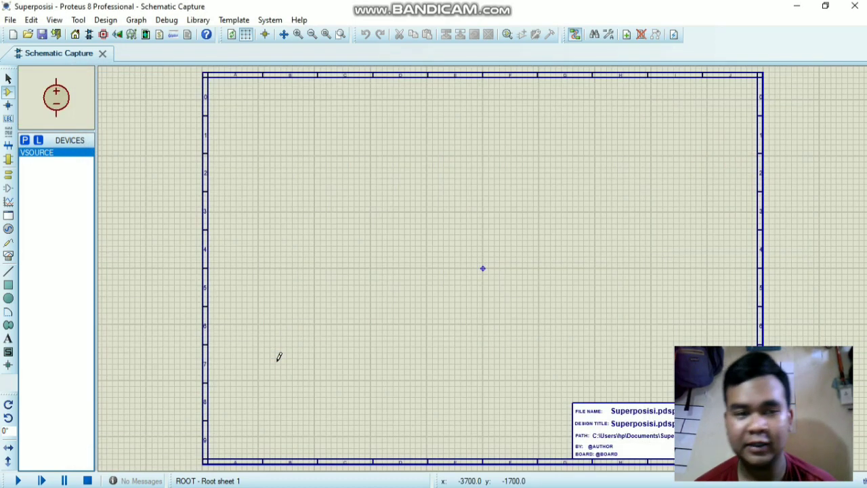
# Search the device library for "current source" and add the CSOURCE DC current source to the device list
pyautogui.click(27, 142)
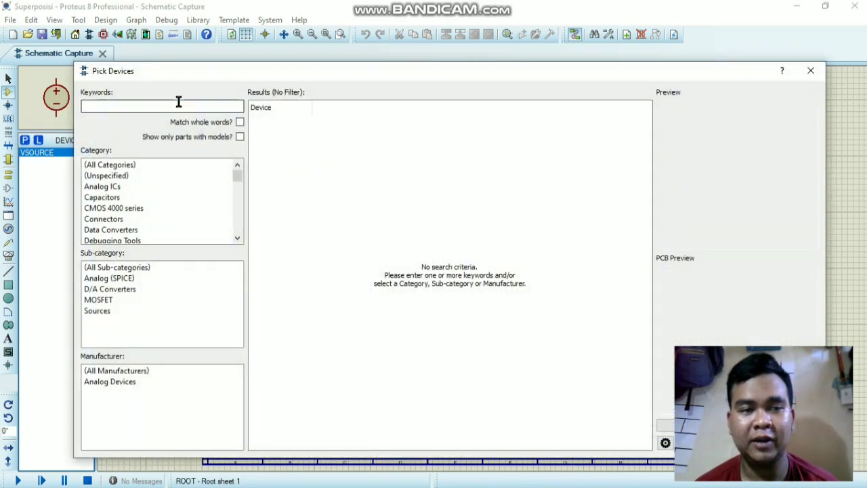
pyautogui.write('cu')
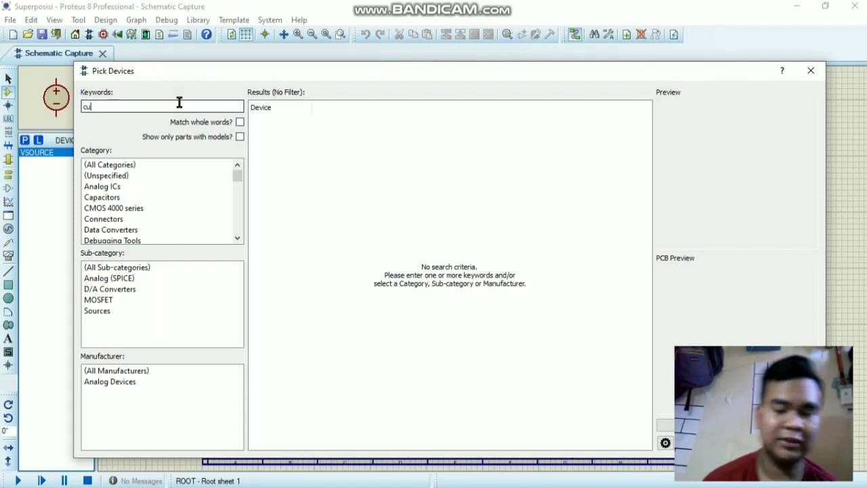
pyautogui.write('rrent')
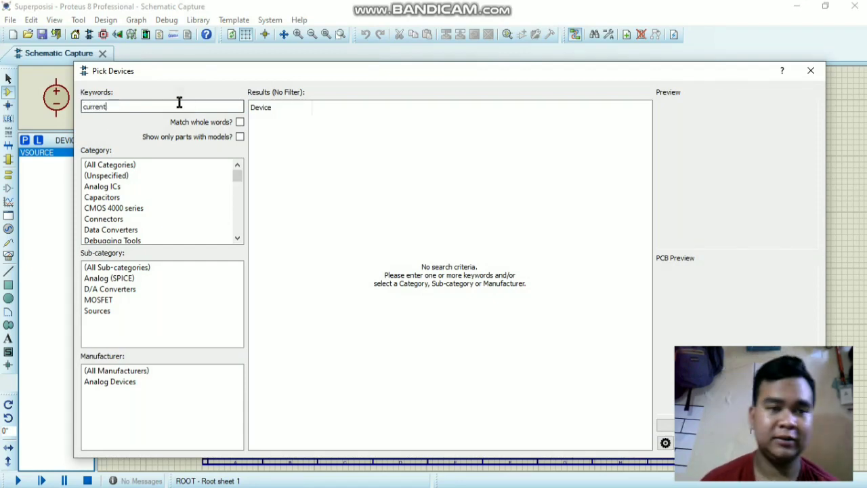
pyautogui.write(' so')
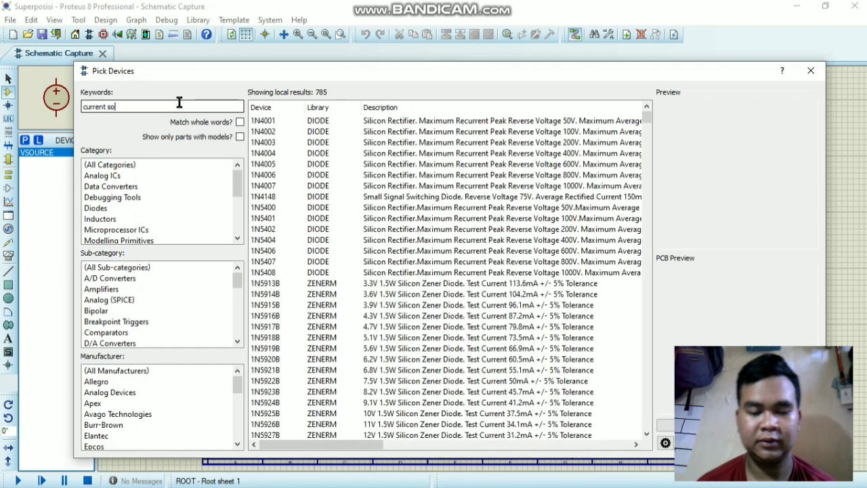
pyautogui.write('urce')
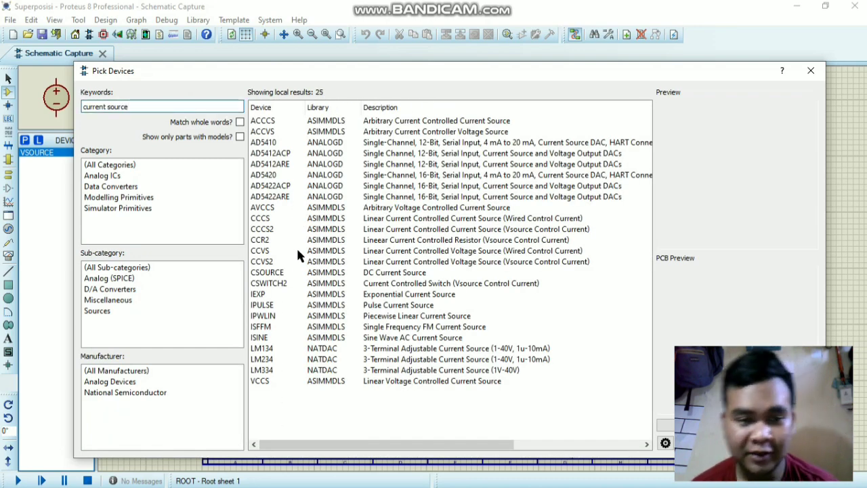
pyautogui.click(296, 273)
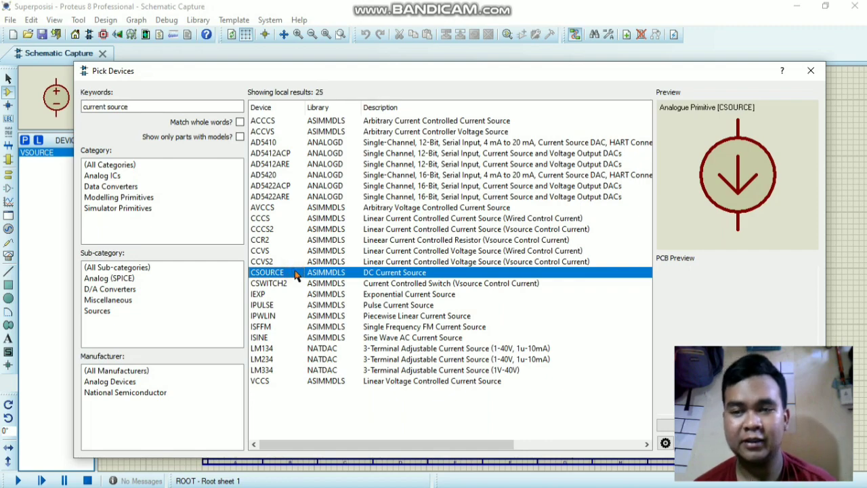
pyautogui.doubleClick(295, 273)
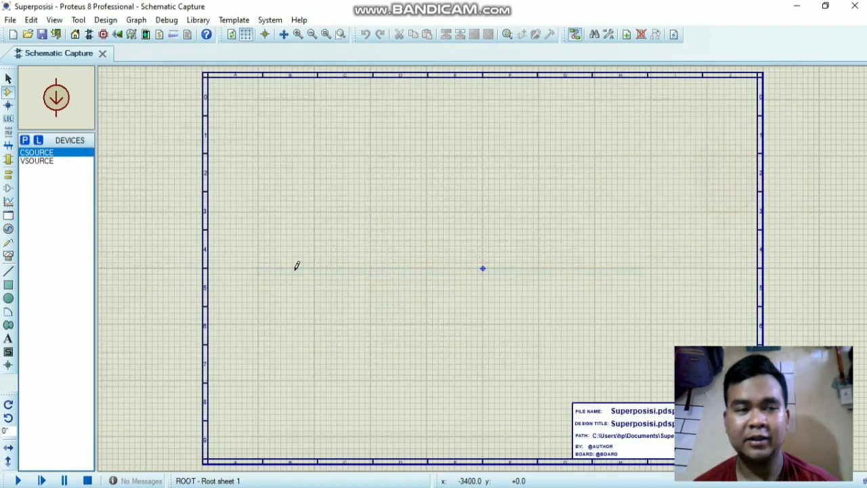
# Search the device library for "resistor" and add the RESISTOR analog primitive to the device list
pyautogui.click(24, 141)
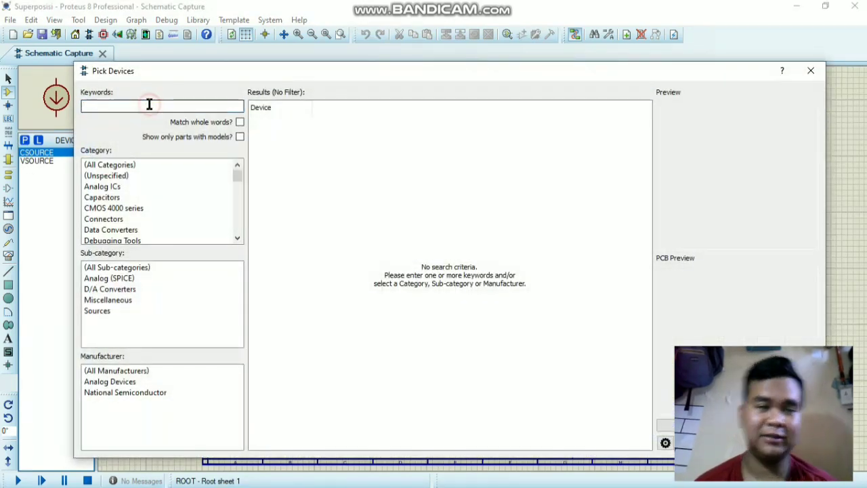
pyautogui.write('r')
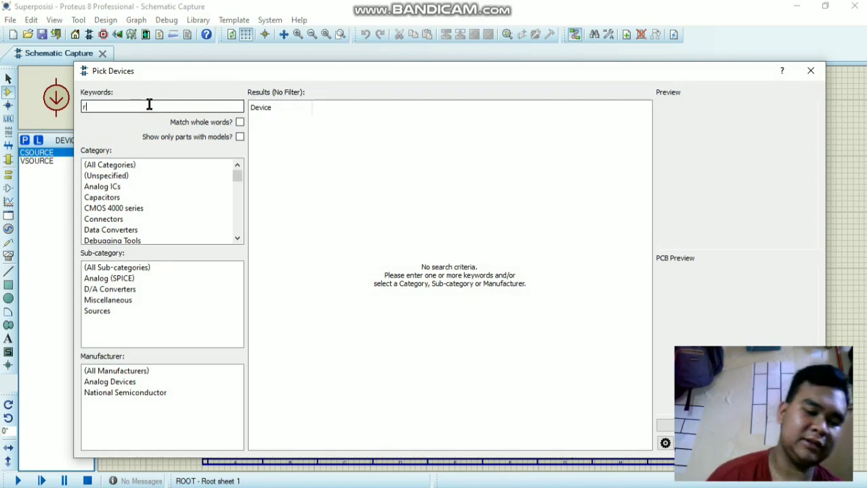
pyautogui.write('esisi')
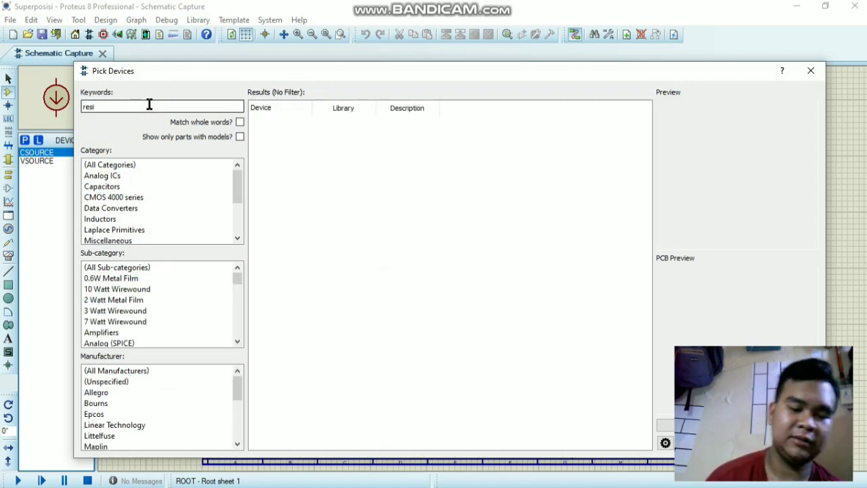
pyautogui.write('tor')
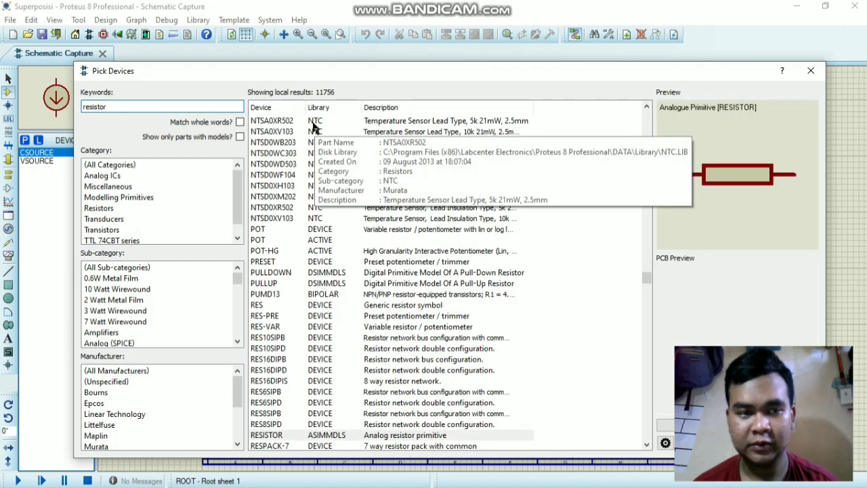
pyautogui.press('Return')
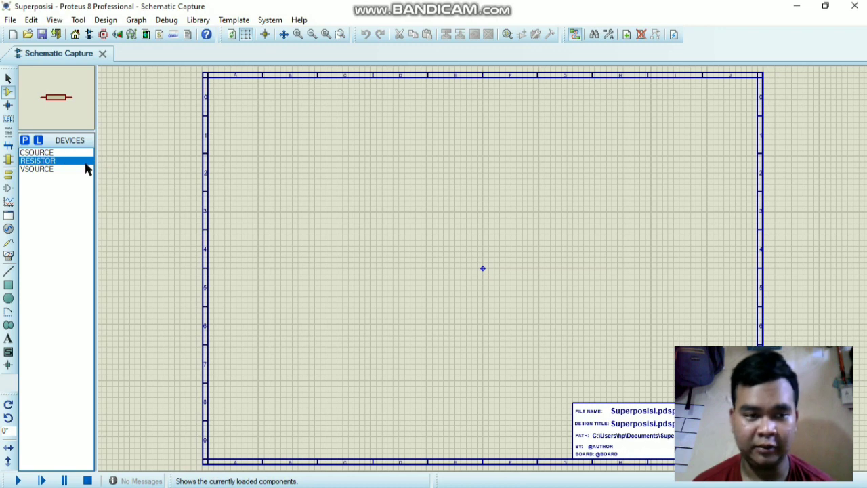
# Place two horizontal resistors side by side in the upper-left area of the sheet, leaving a gap between them
pyautogui.click(284, 141)
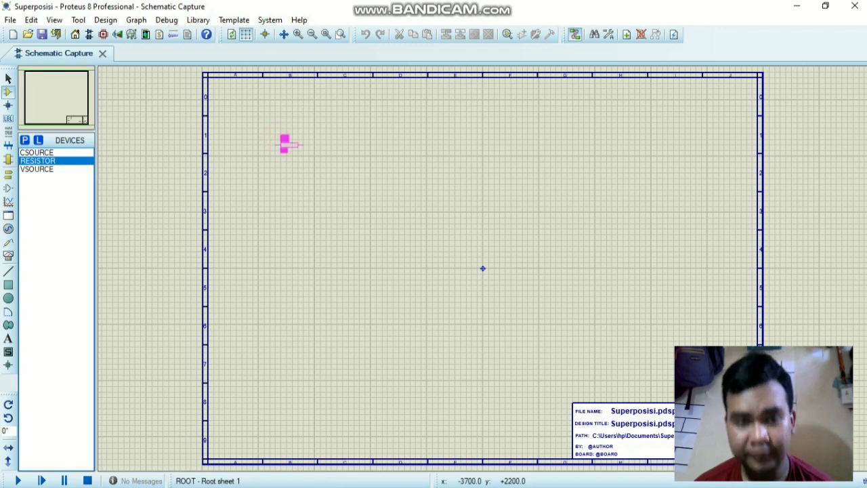
pyautogui.click(284, 143)
pyautogui.click(340, 141)
pyautogui.click(349, 143)
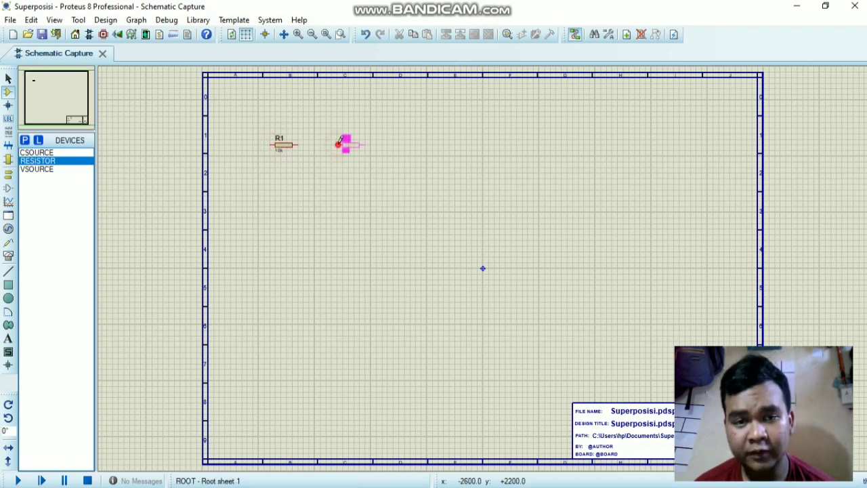
# Place a third resistor below the gap between R1 and R2 and rotate it clockwise to stand vertically
pyautogui.click(319, 182)
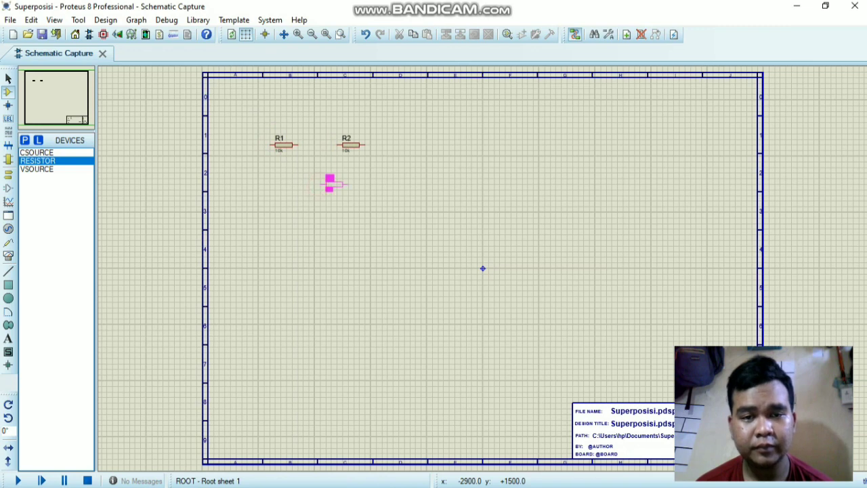
pyautogui.rightClick(318, 182)
pyautogui.rightClick(319, 181)
pyautogui.click(301, 178)
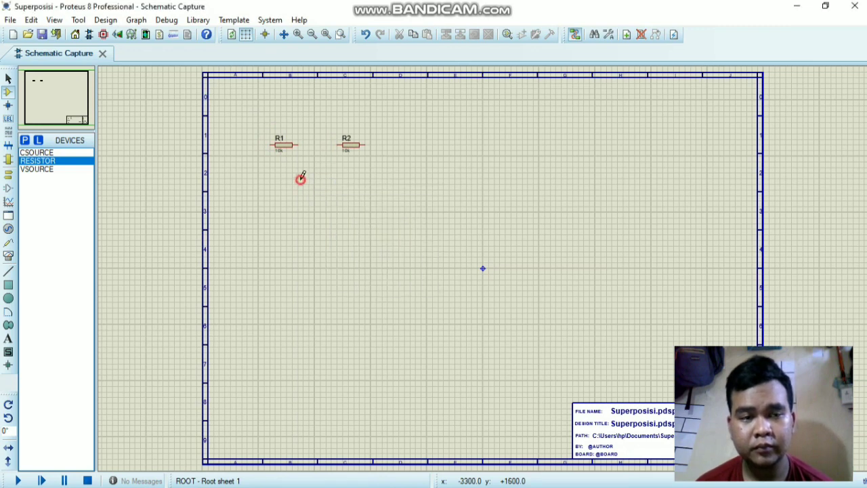
pyautogui.click(314, 175)
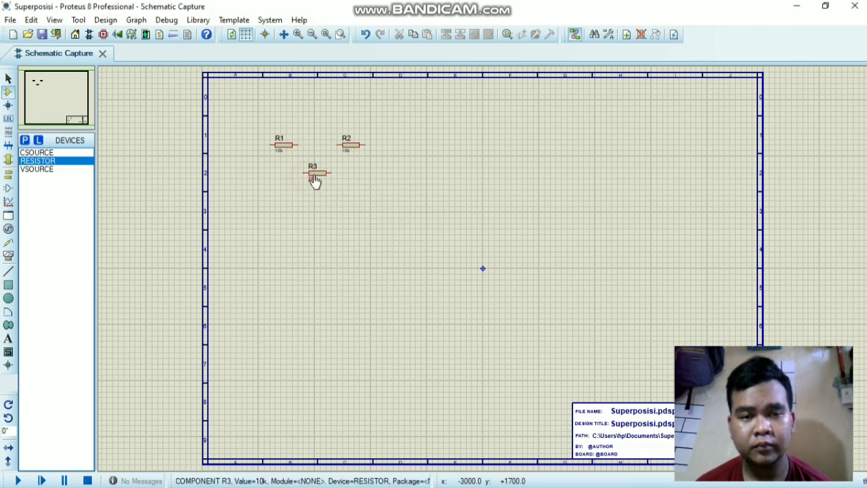
pyautogui.rightClick(315, 178)
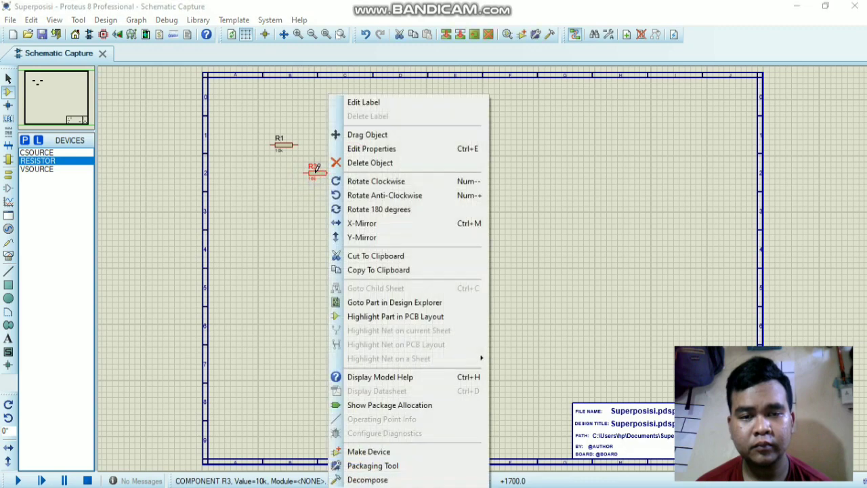
pyautogui.click(393, 182)
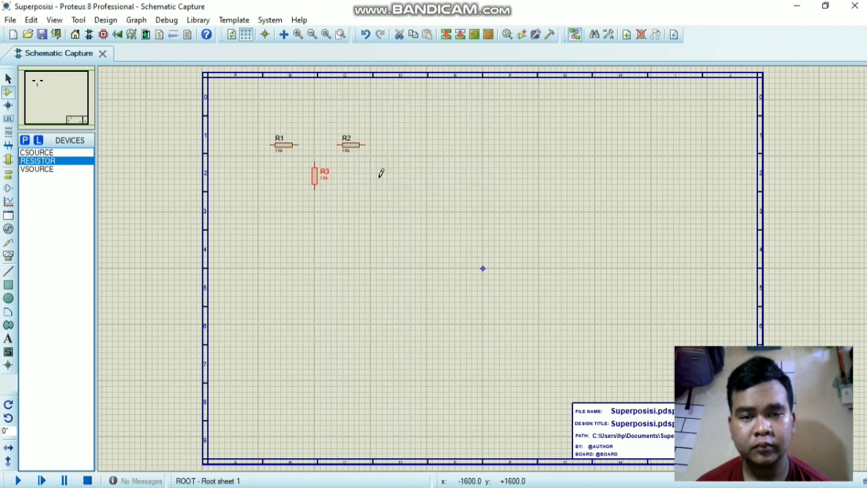
# Wire R1's inner end to the upper end of R3 and connect the wire's corner to R2, forming a T junction
pyautogui.click(296, 144)
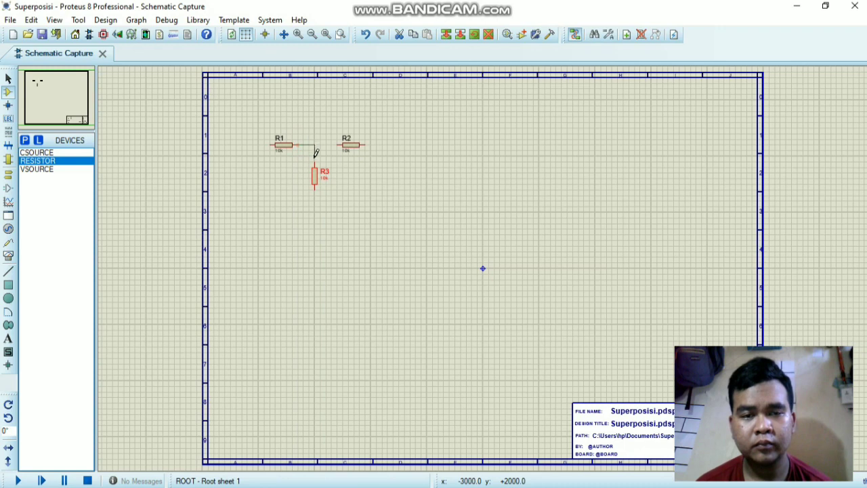
pyautogui.click(314, 159)
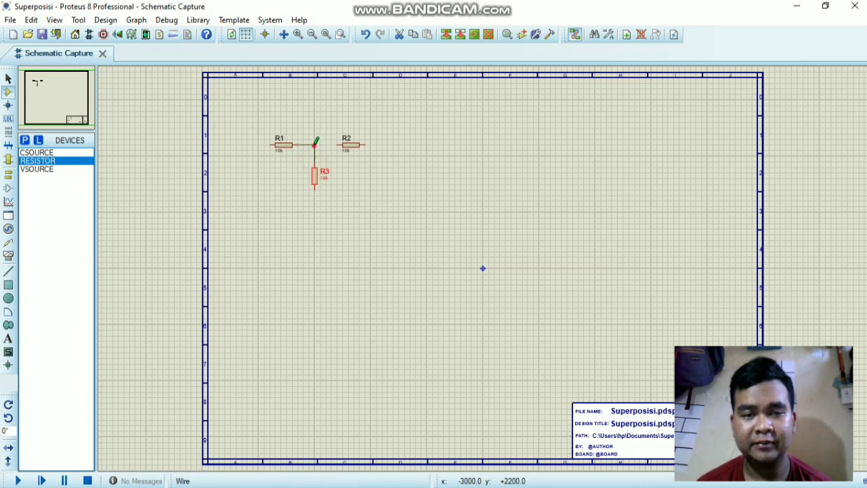
pyautogui.click(314, 144)
pyautogui.click(338, 143)
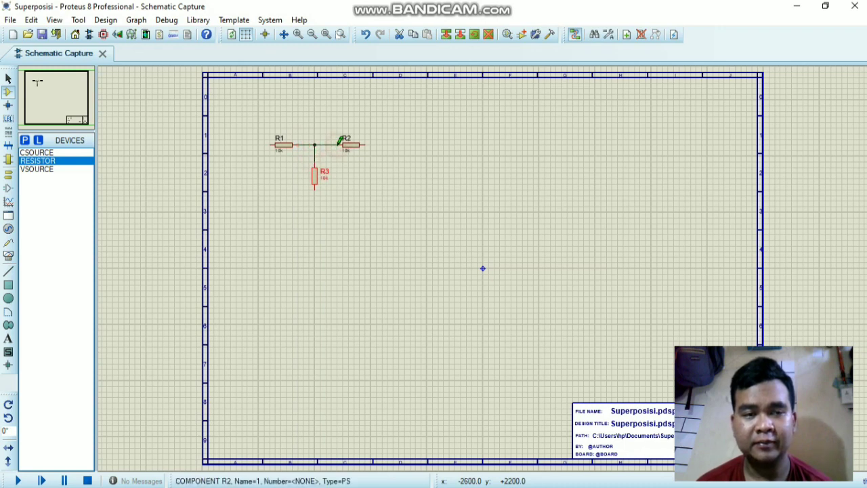
# Place a VSOURCE voltage source below and left of R1 and wire its positive terminal to R1's free end
pyautogui.click(79, 153)
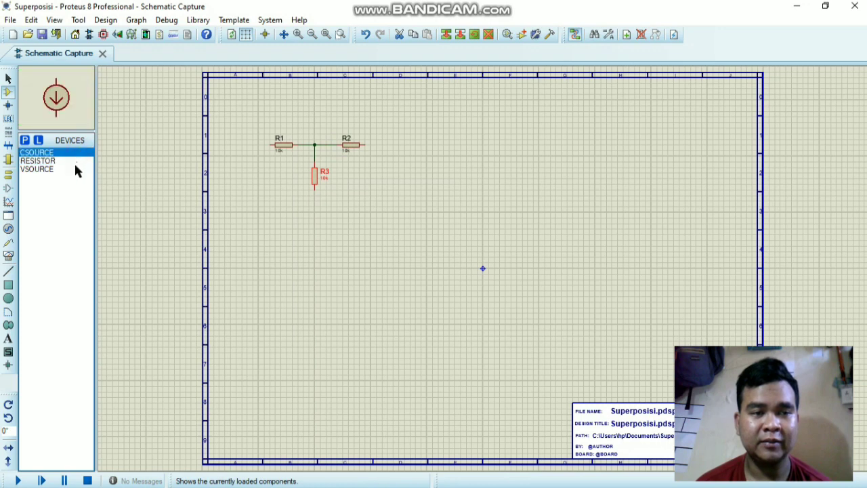
pyautogui.click(75, 168)
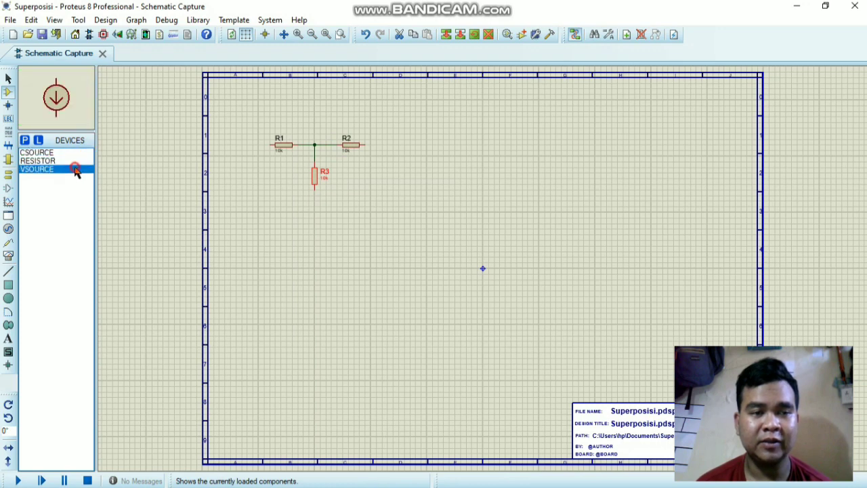
pyautogui.click(261, 176)
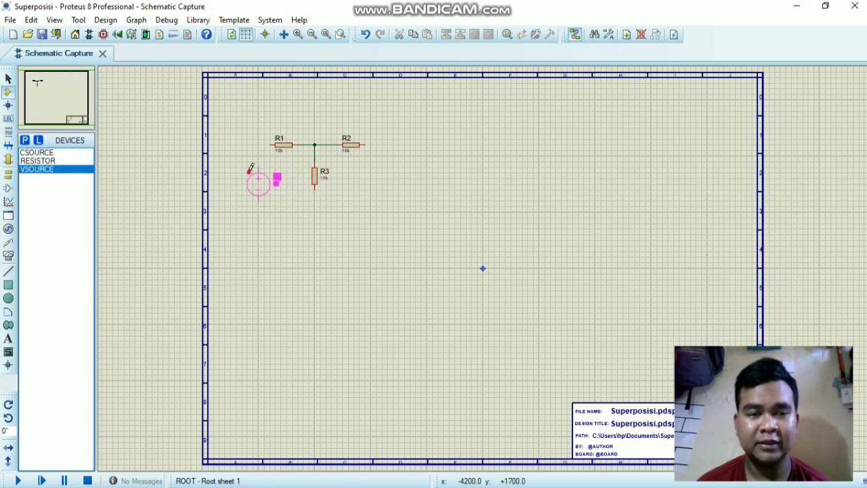
pyautogui.click(250, 168)
pyautogui.click(271, 145)
pyautogui.click(258, 167)
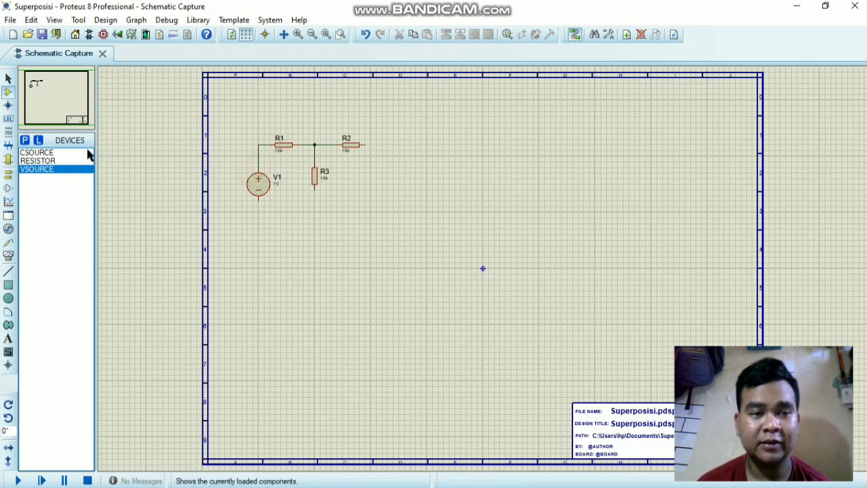
# Place a CSOURCE current source to the right of R3, below R2's free end
pyautogui.click(88, 153)
pyautogui.click(374, 179)
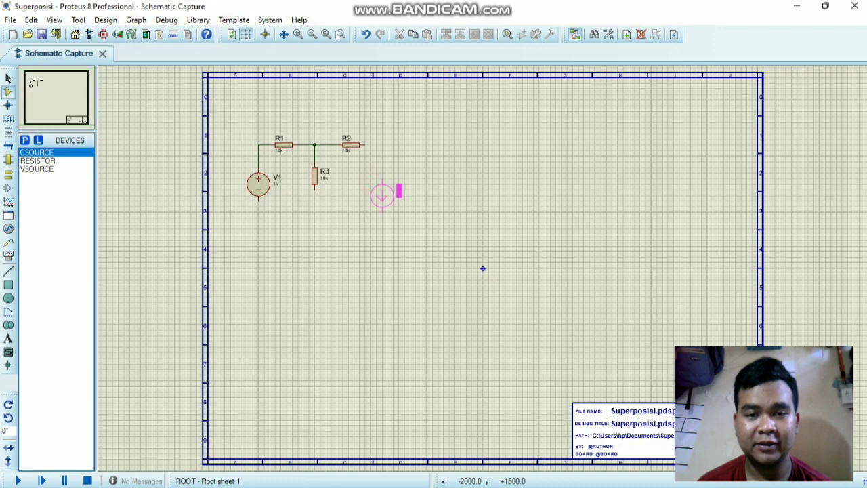
pyautogui.click(371, 185)
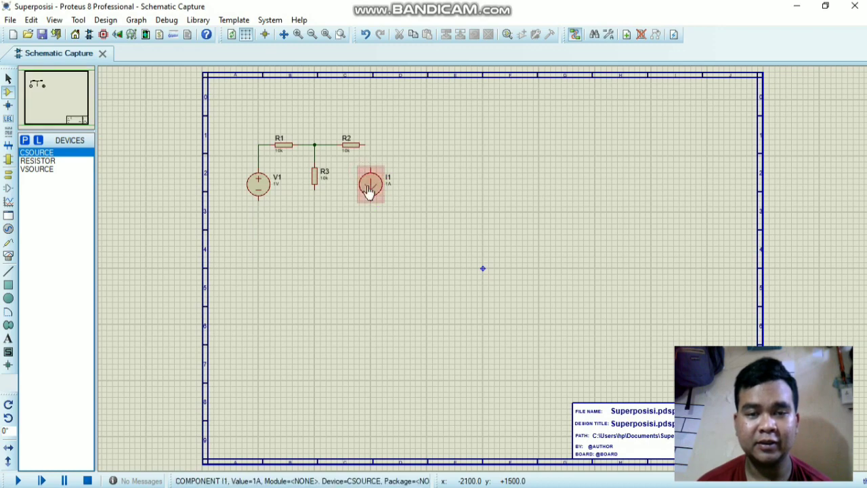
# Flip current source I1 so its arrow points upward, shift it up slightly, and wire its upper terminal to R2's free end
pyautogui.rightClick(368, 191)
pyautogui.click(459, 207)
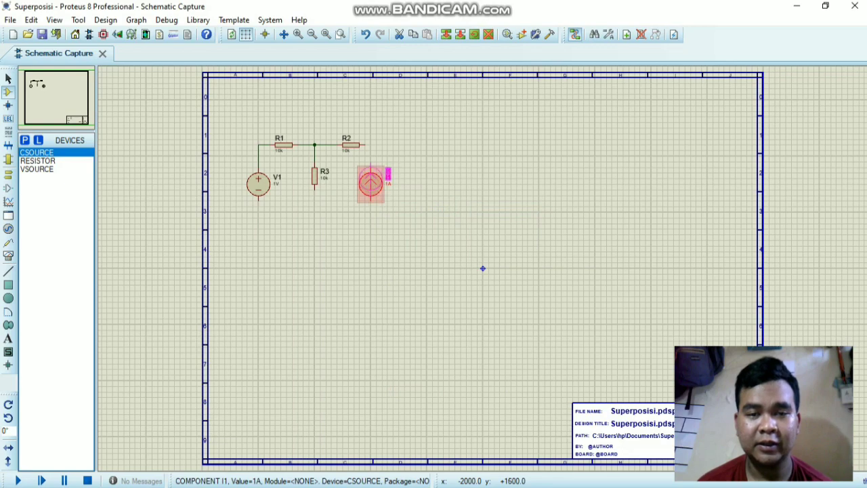
pyautogui.moveTo(370, 186); pyautogui.dragTo(371, 181)
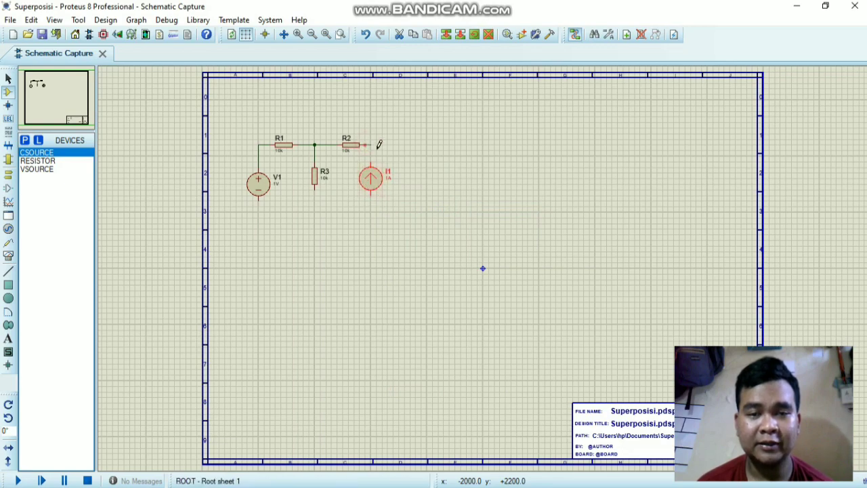
pyautogui.click(371, 146)
pyautogui.click(371, 163)
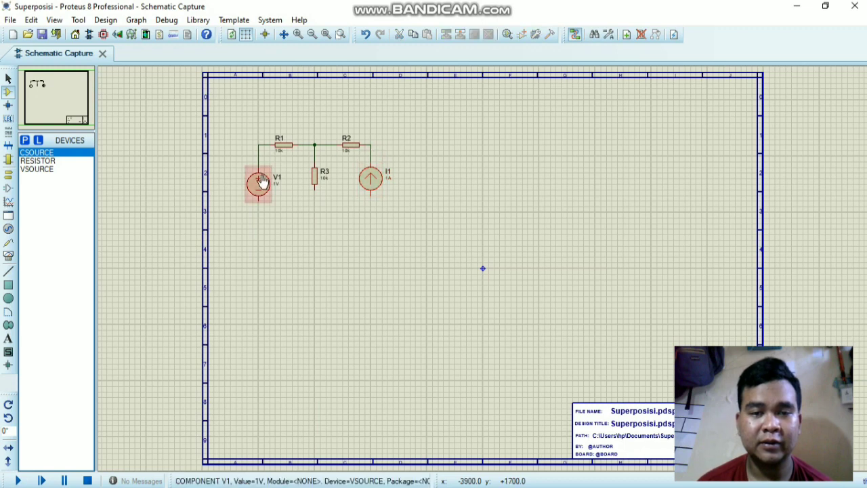
# Wire V1's negative terminal to I1's lower terminal and connect R3's lower end to that wire
pyautogui.click(259, 200)
pyautogui.click(371, 198)
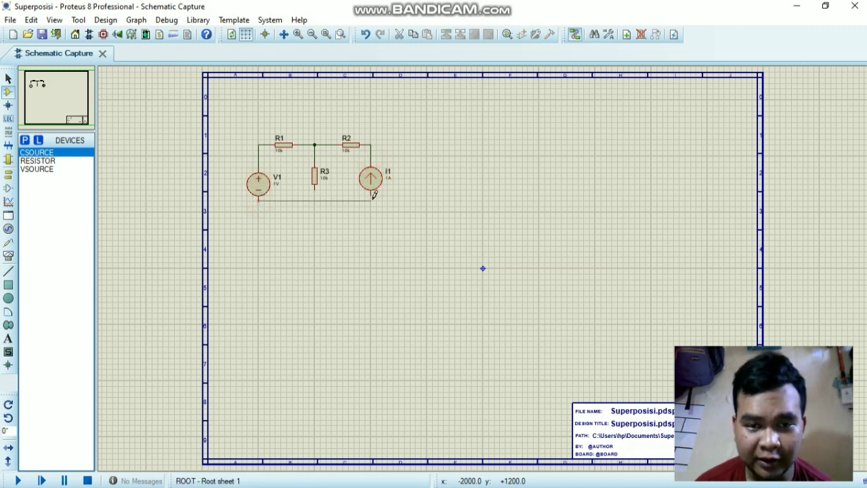
pyautogui.click(315, 188)
pyautogui.click(314, 201)
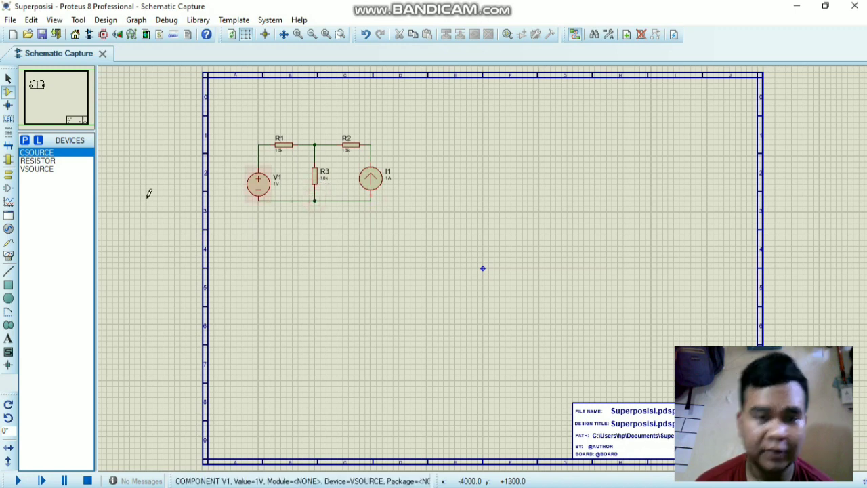
# Place a GROUND terminal directly below R3, connected to the junction on the circuit's lower wire
pyautogui.click(8, 173)
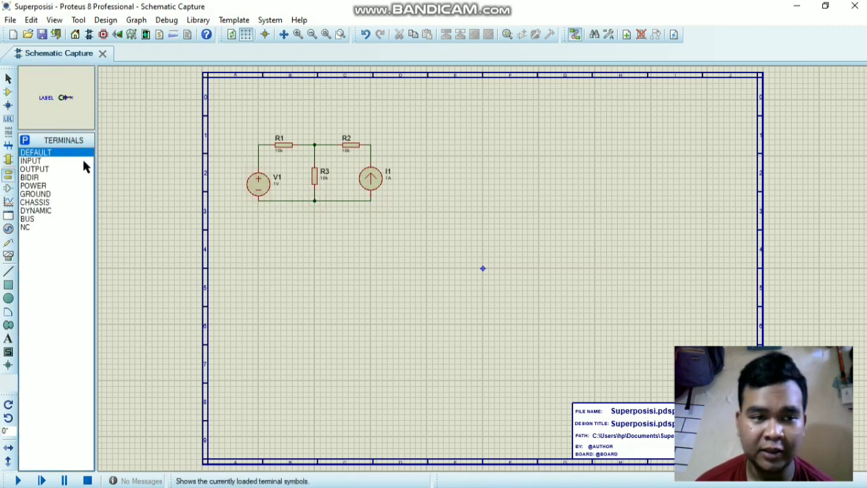
pyautogui.click(48, 194)
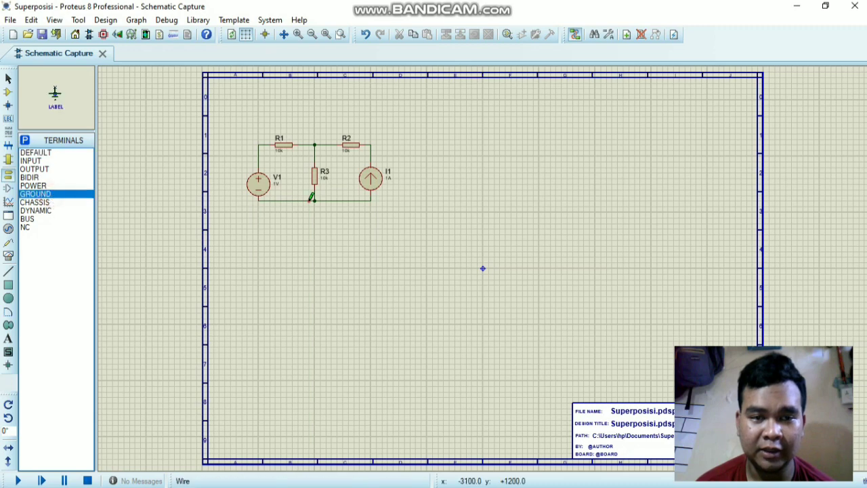
pyautogui.click(315, 221)
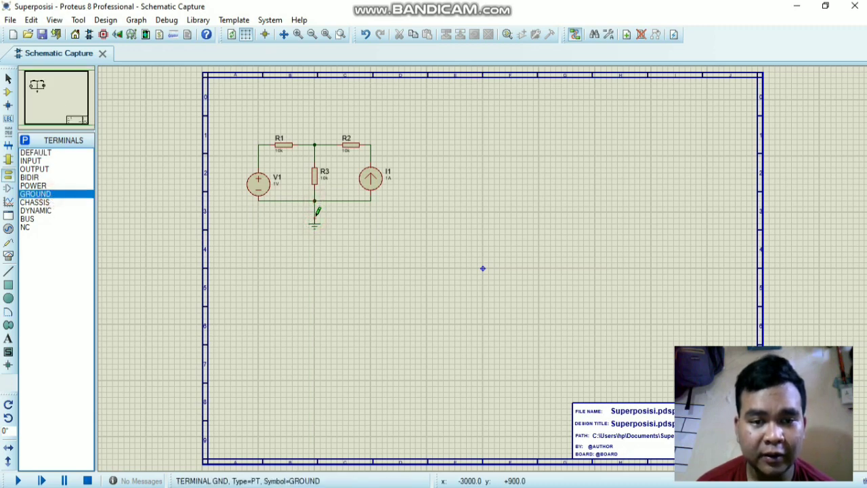
# Place a VOLTAGE probe just above the junction between R1 and R2
pyautogui.click(10, 243)
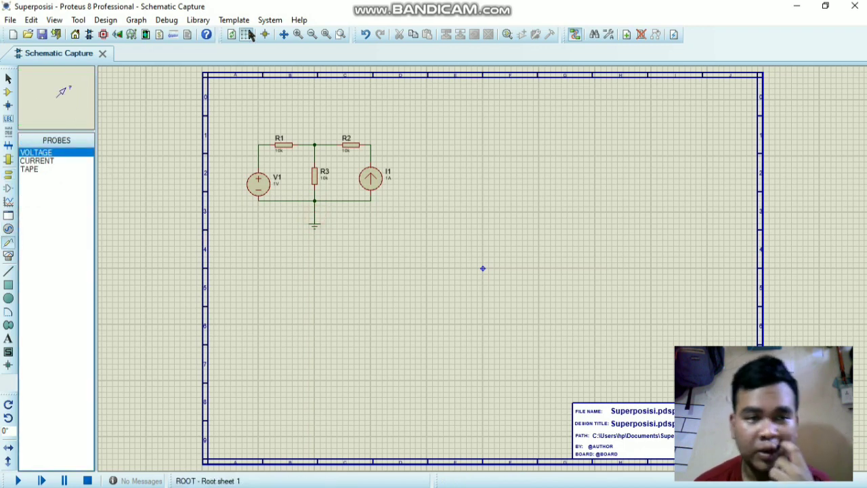
pyautogui.click(323, 118)
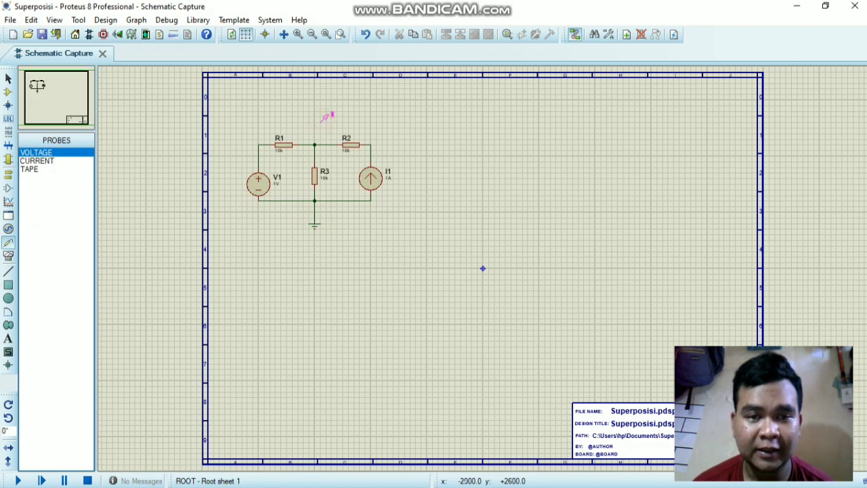
pyautogui.click(323, 117)
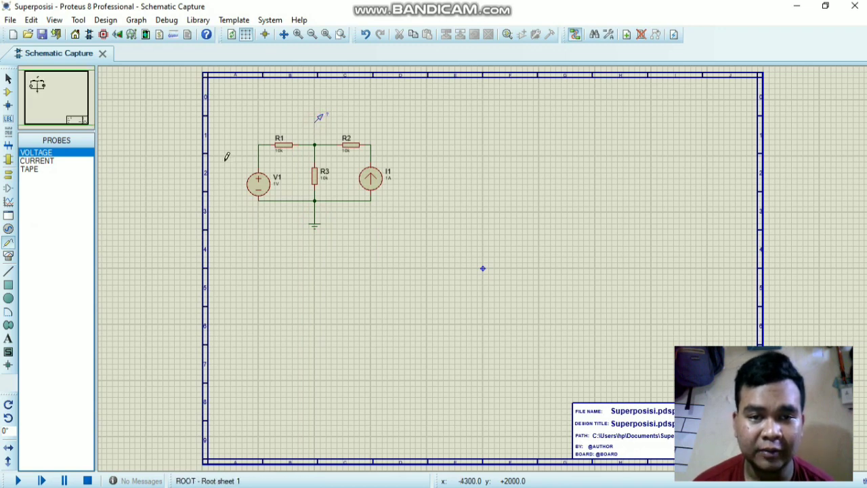
# Set resistor R1's value to 50
pyautogui.doubleClick(277, 149)
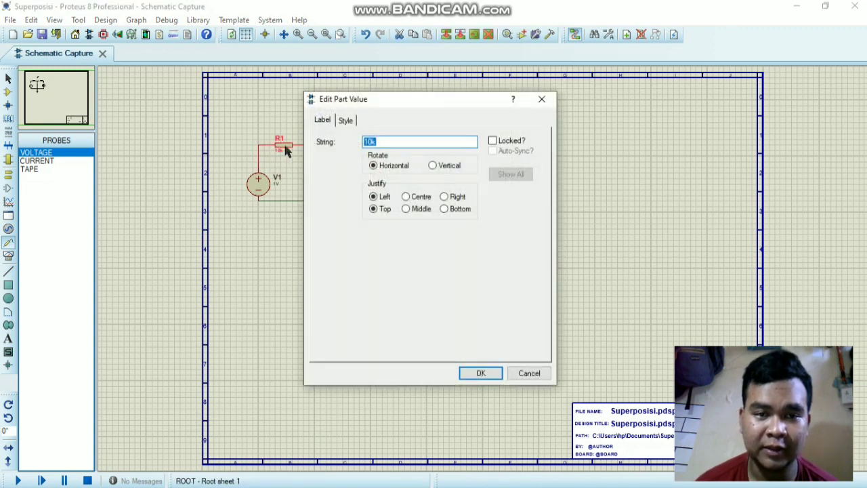
pyautogui.click(380, 140)
pyautogui.press('BackSpace')
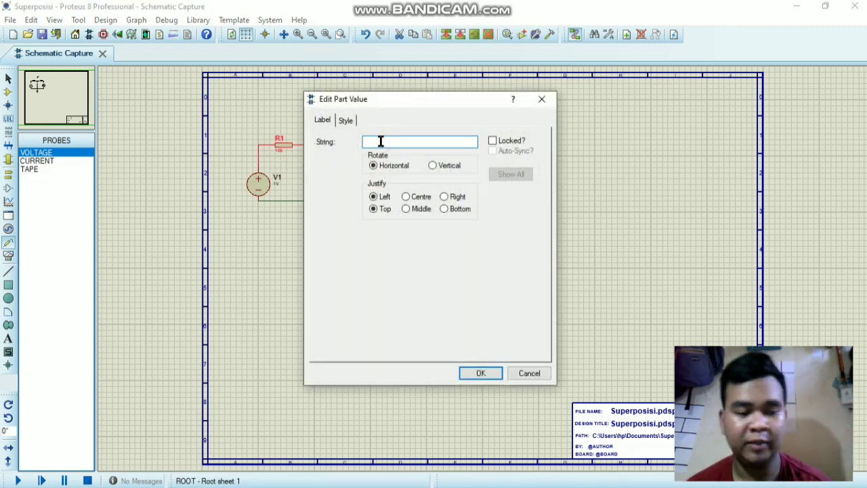
pyautogui.write('5V')
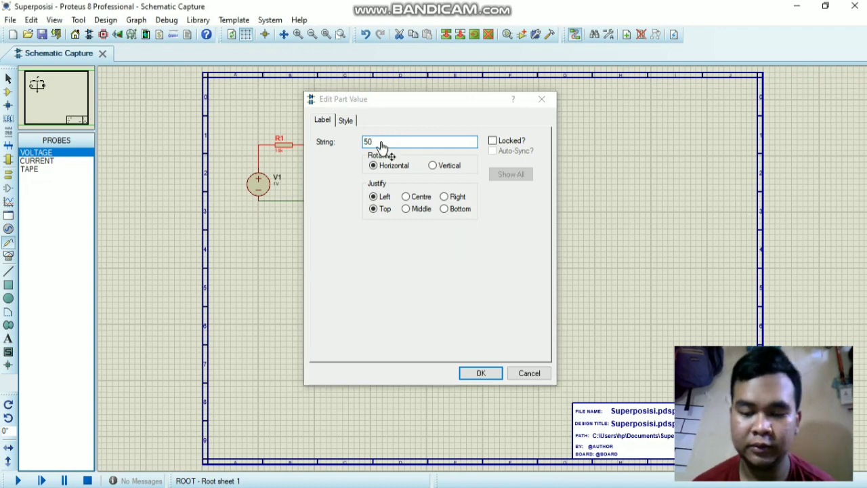
pyautogui.press('Return')
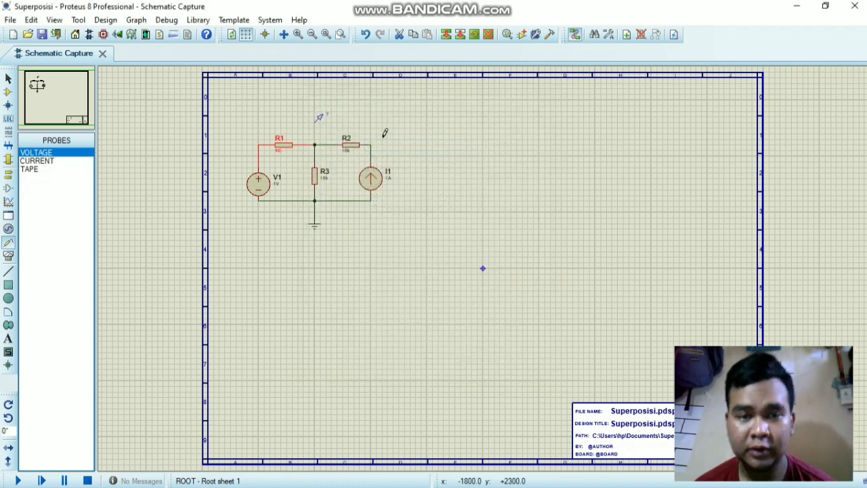
# Set resistor R2's value to 20 and resistor R3's value to 10
pyautogui.click(351, 152)
pyautogui.write('20')
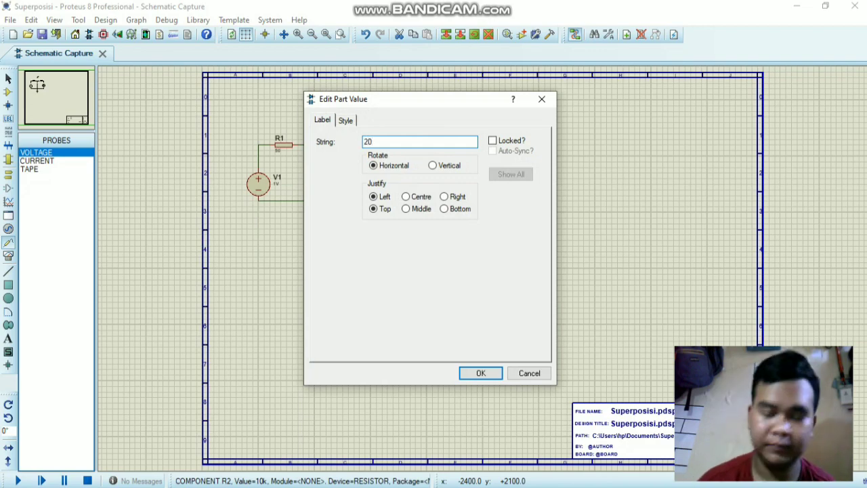
pyautogui.press('Return')
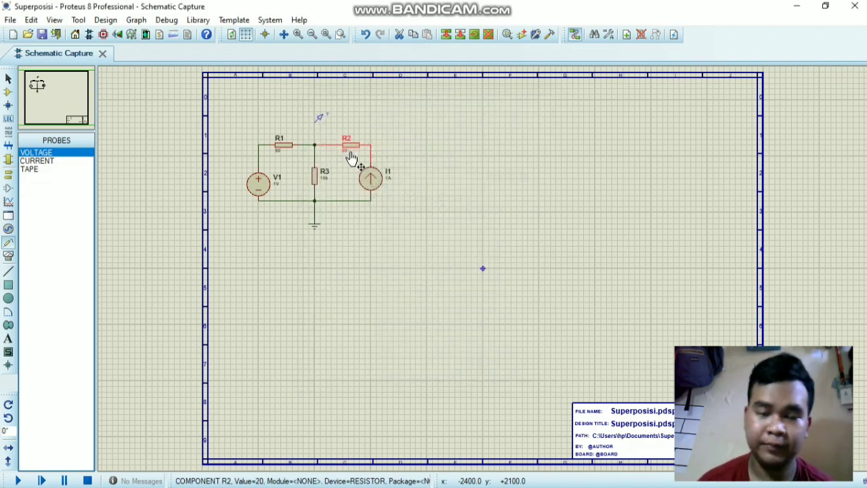
pyautogui.click(320, 179)
pyautogui.press('BackSpace')
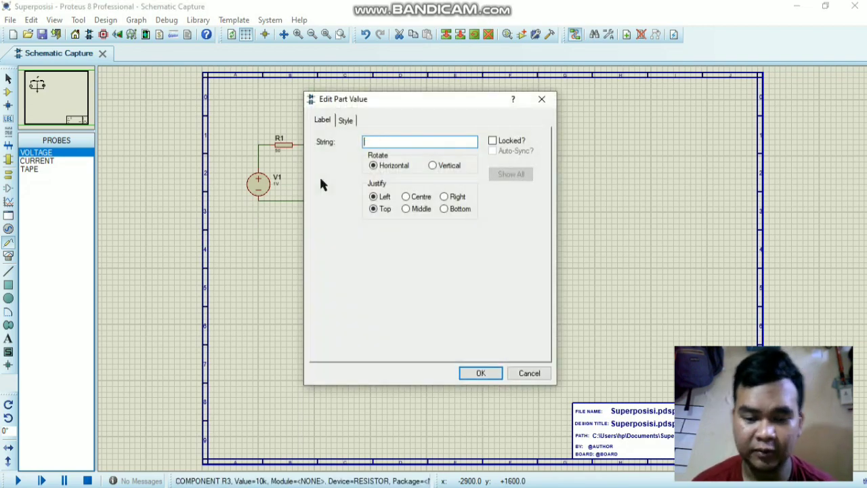
pyautogui.write('10')
pyautogui.press('Return')
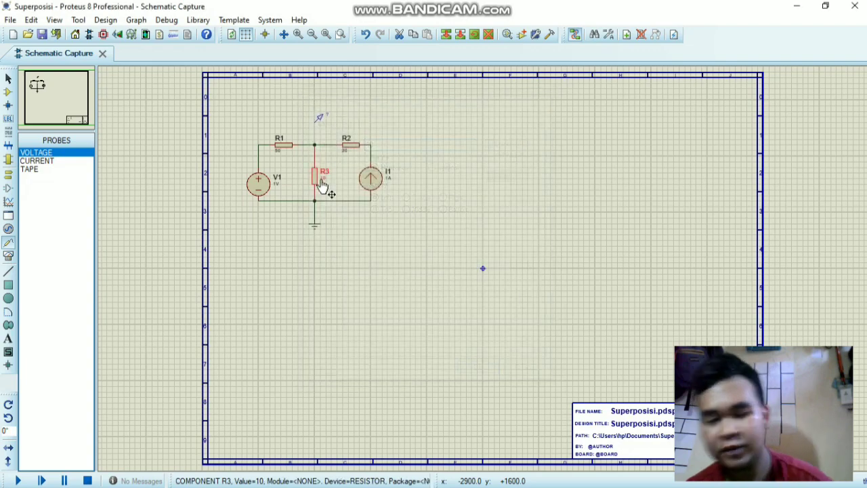
# Set voltage source V1's value to 5V
pyautogui.click(277, 187)
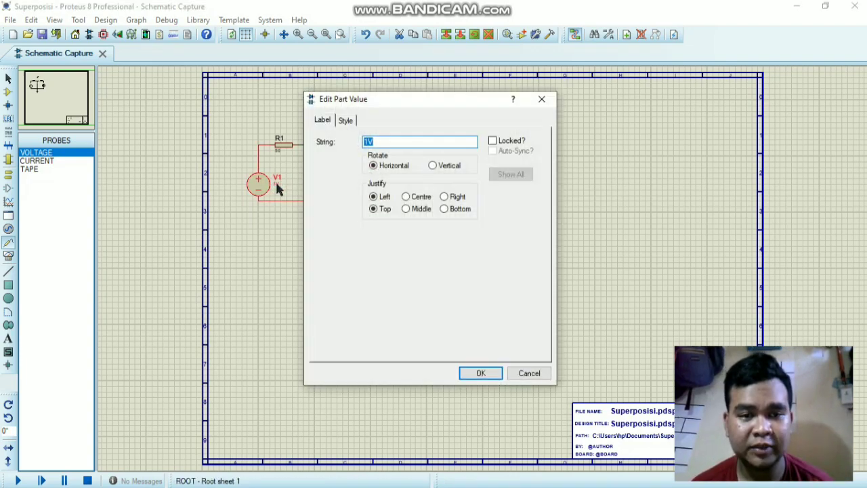
pyautogui.click(372, 142)
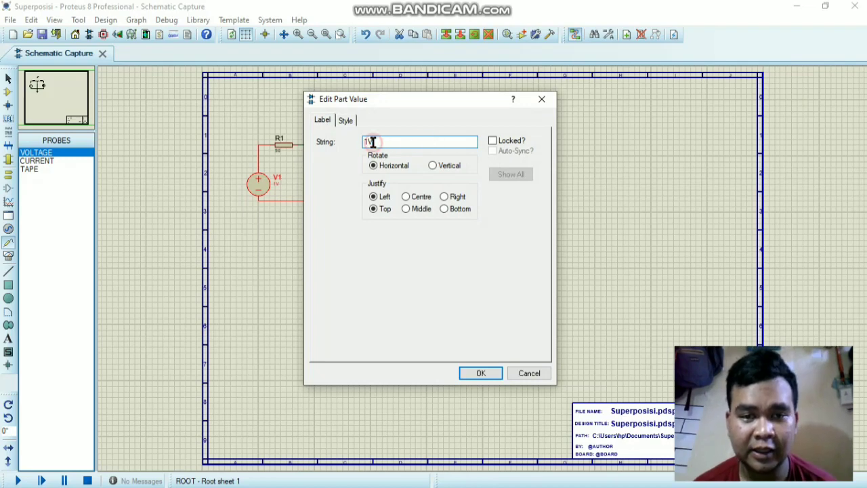
pyautogui.press('BackSpace')
pyautogui.write('5')
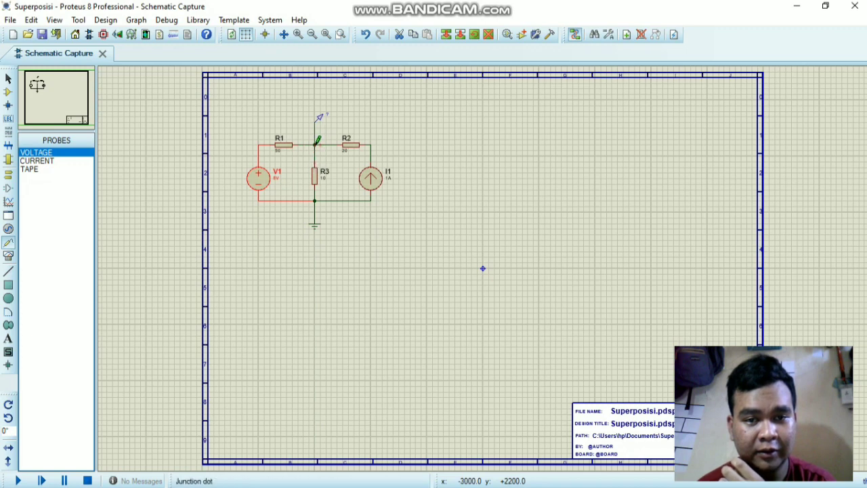
# Wire the voltage probe to the junction of R1, R2 and R3, keeping the probe's default settings
pyautogui.click(315, 144)
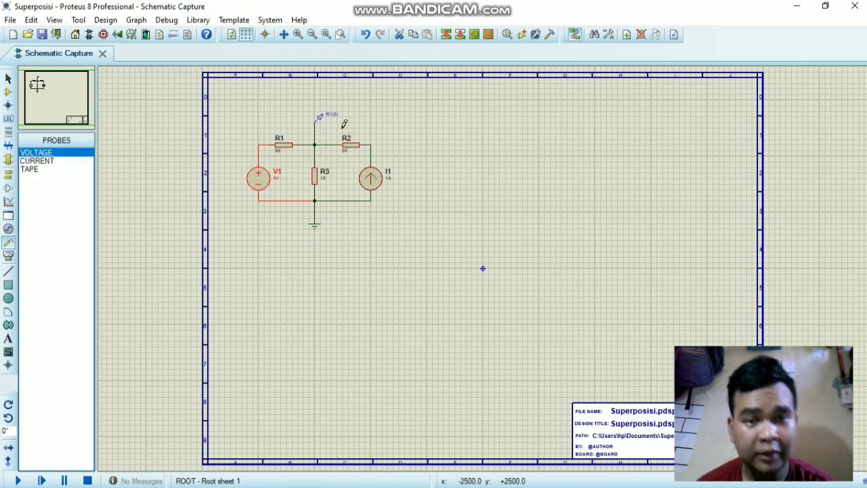
pyautogui.doubleClick(323, 118)
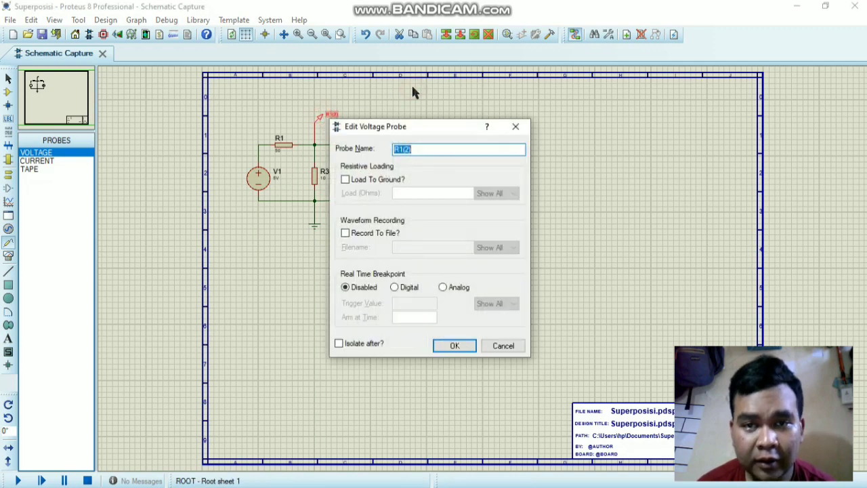
pyautogui.click(522, 124)
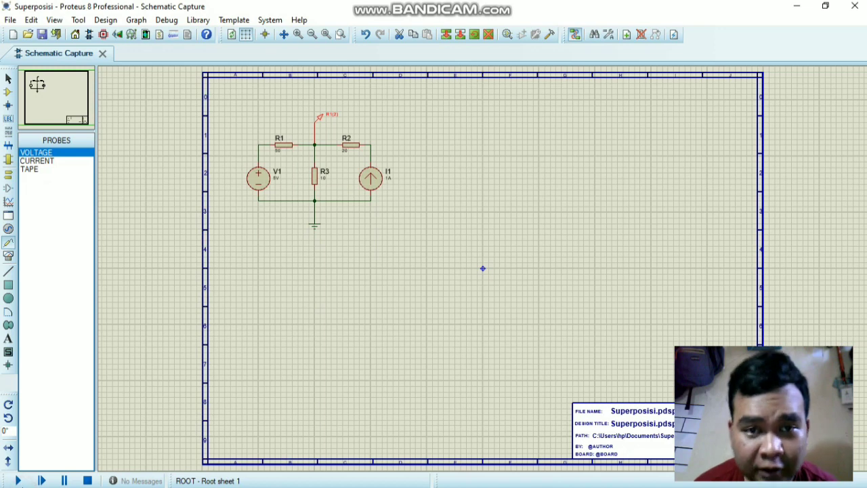
# Run the simulation, read the probe voltage at the junction of R1, R2 and R3, and stop the simulation
pyautogui.click(18, 480)
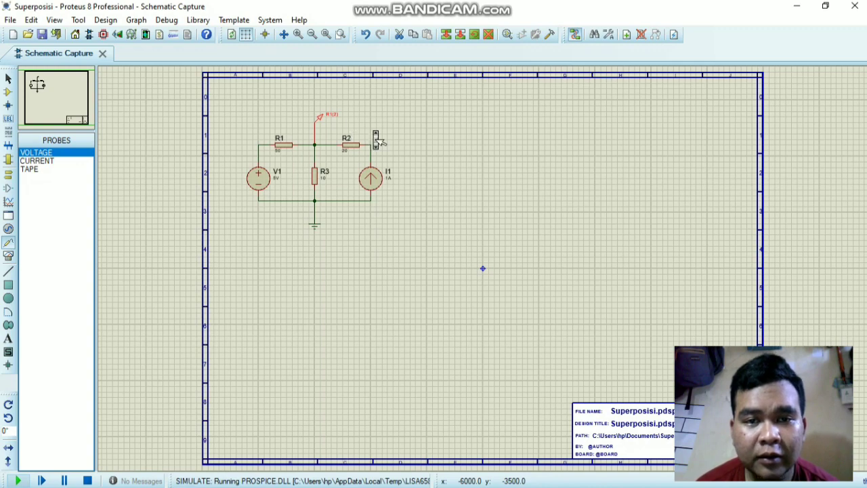
pyautogui.scroll(3, 484, 265)
pyautogui.scroll(-6, 488, 280)
pyautogui.scroll(-2, 485, 268)
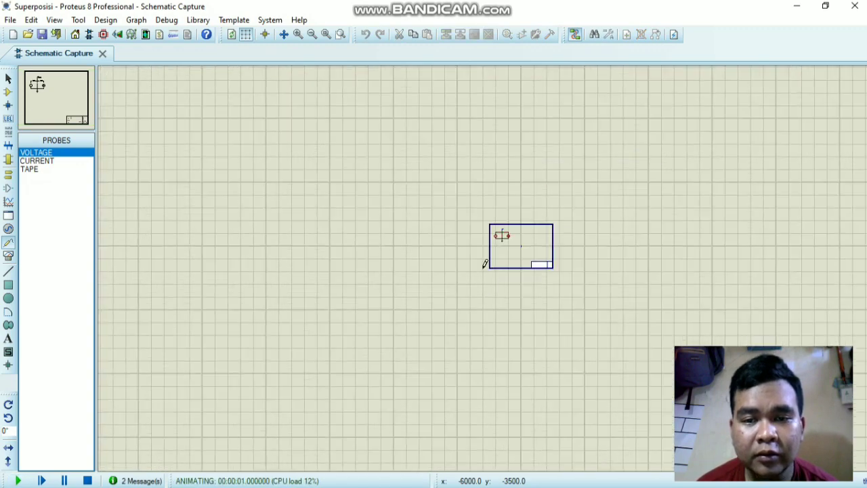
pyautogui.scroll(3, 485, 264)
pyautogui.scroll(1, 485, 264)
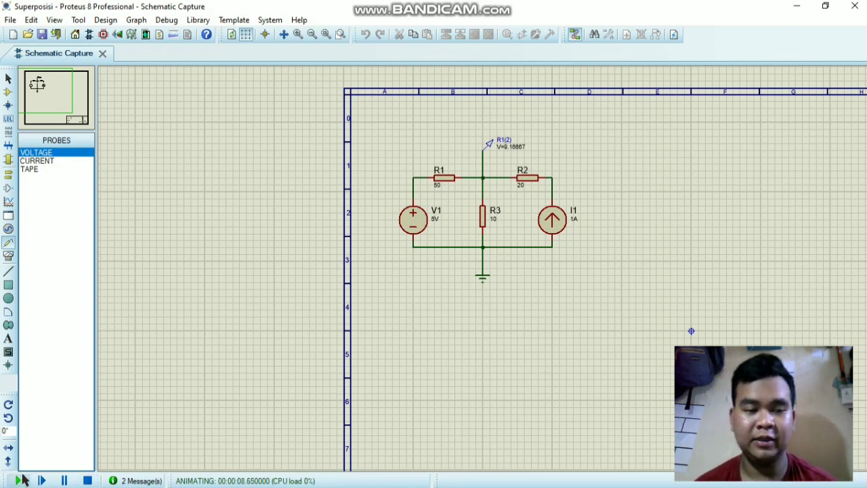
pyautogui.click(86, 480)
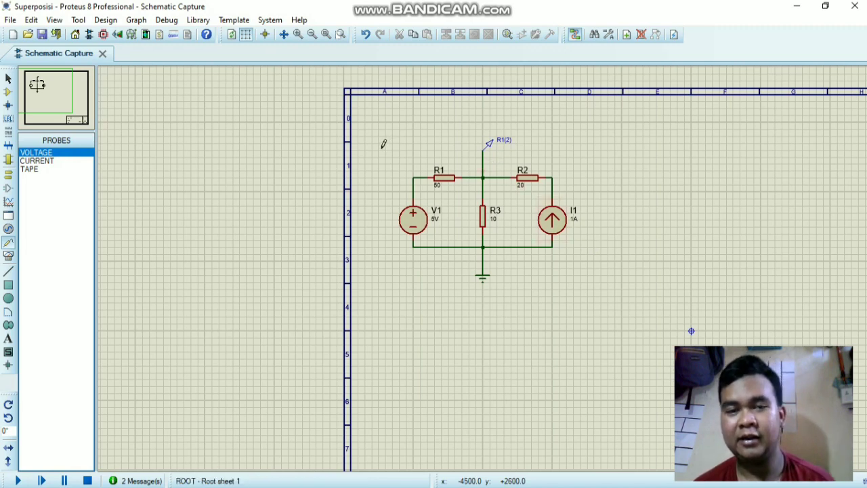
# Copy the complete circuit, including its ground and voltage probe, and paste the duplicate below the original
pyautogui.moveTo(382, 148); pyautogui.dragTo(588, 293)
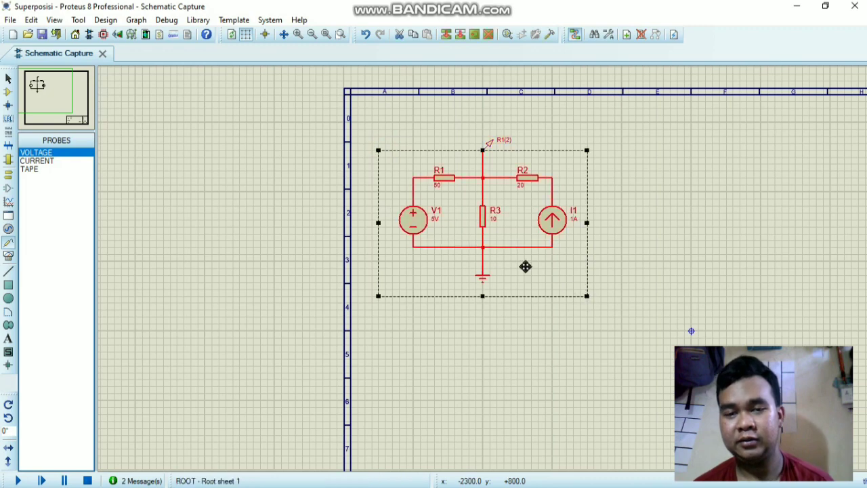
pyautogui.rightClick(504, 206)
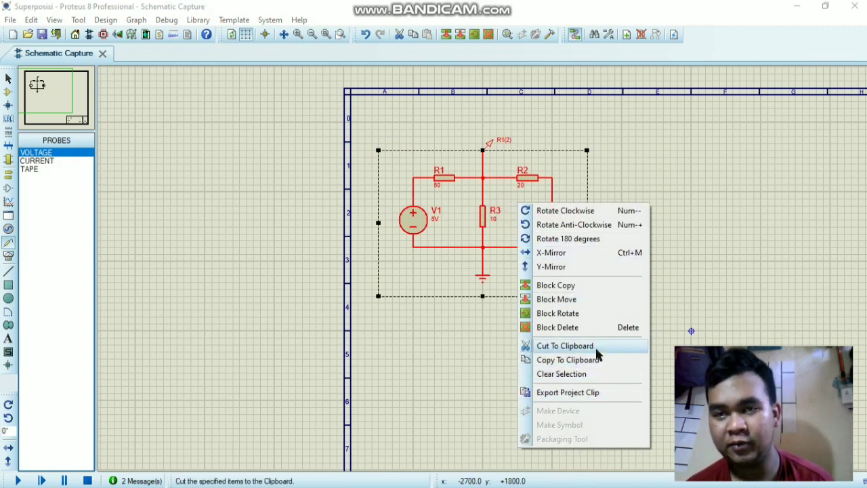
pyautogui.click(411, 42)
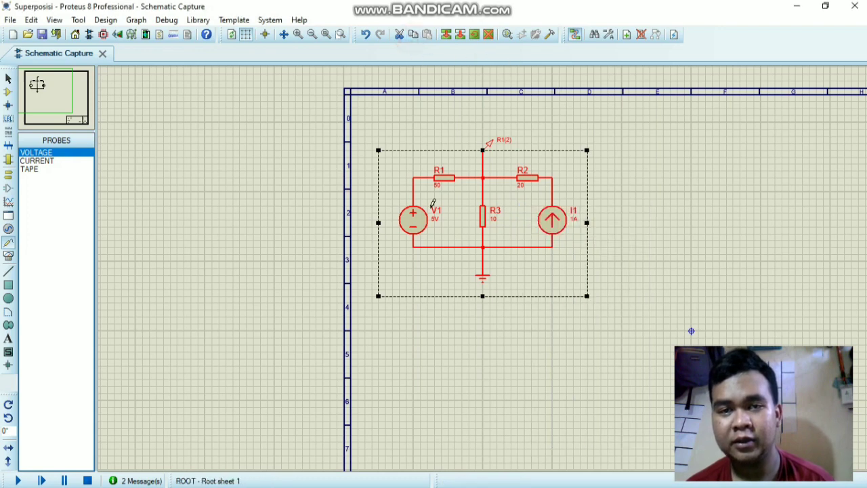
pyautogui.rightClick(482, 376)
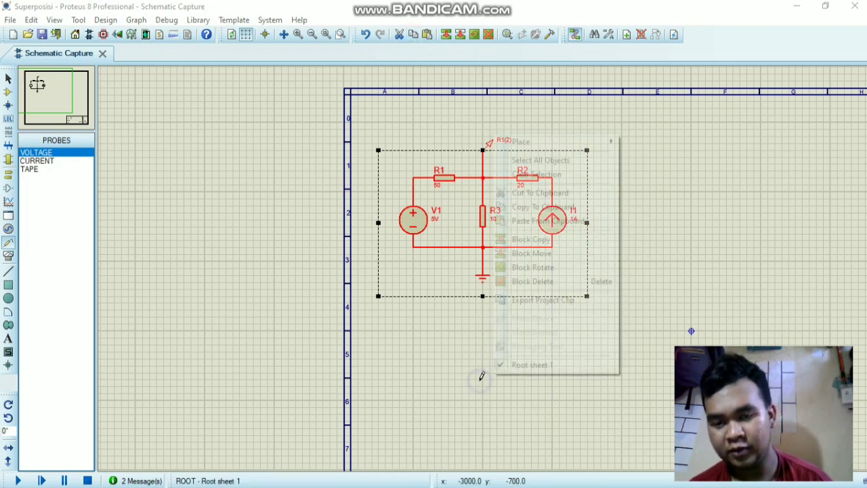
pyautogui.click(547, 221)
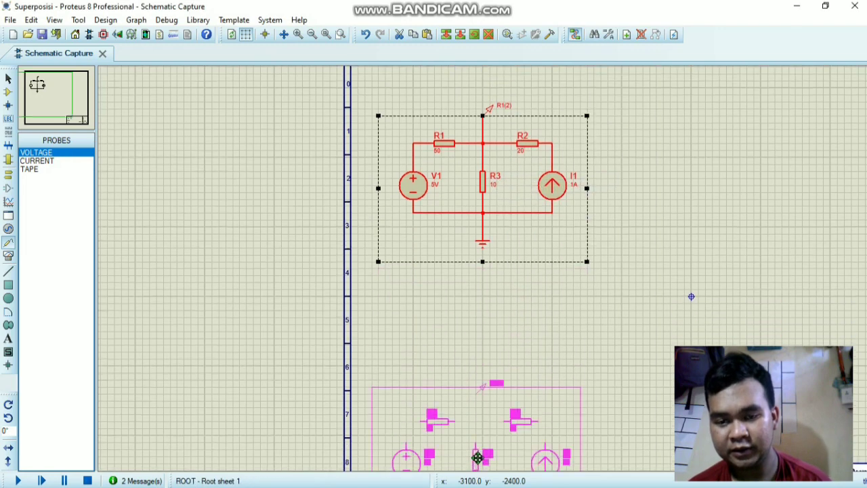
pyautogui.click(503, 395)
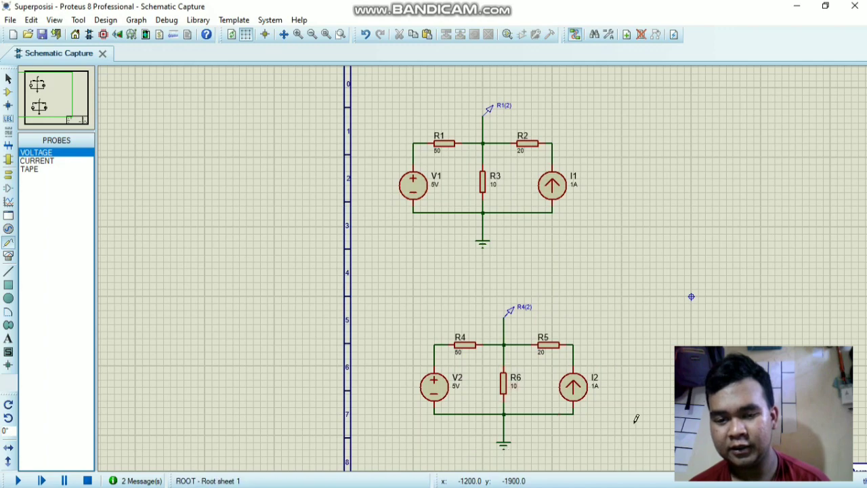
# Paste another copy of the complete circuit beside the lower duplicate, in the empty area above the title block
pyautogui.scroll(-2, 608, 375)
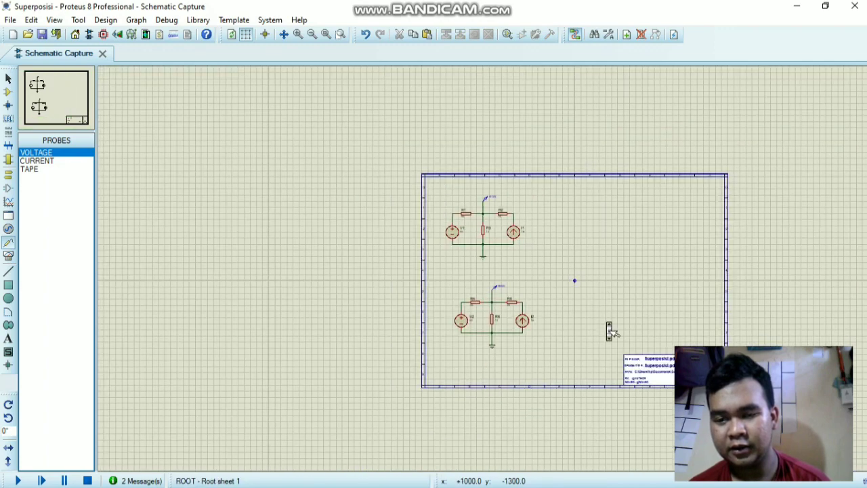
pyautogui.scroll(1, 611, 332)
pyautogui.scroll(1, 488, 276)
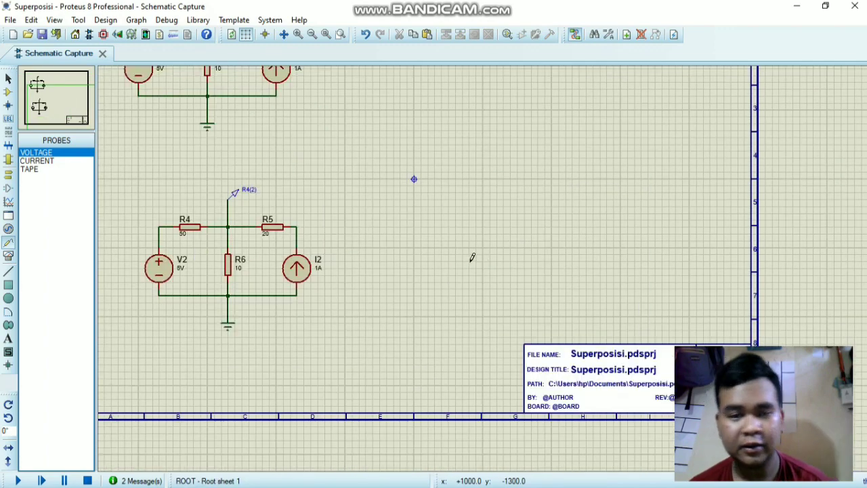
pyautogui.rightClick(439, 246)
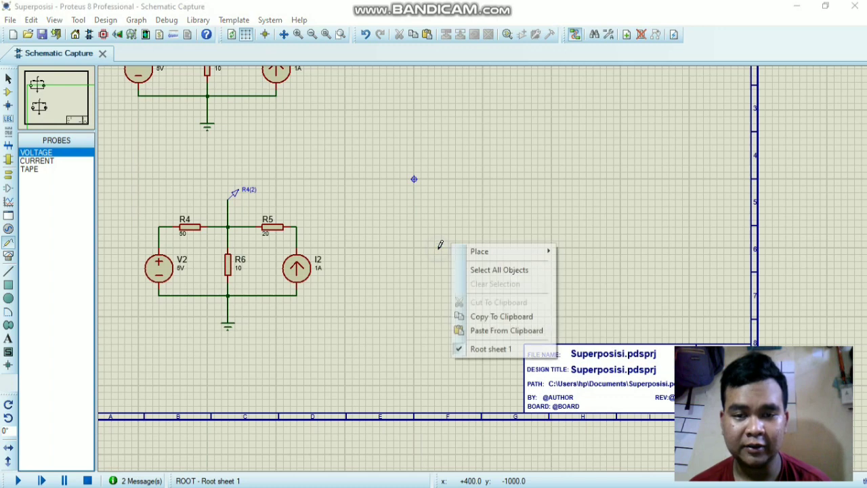
pyautogui.click(498, 331)
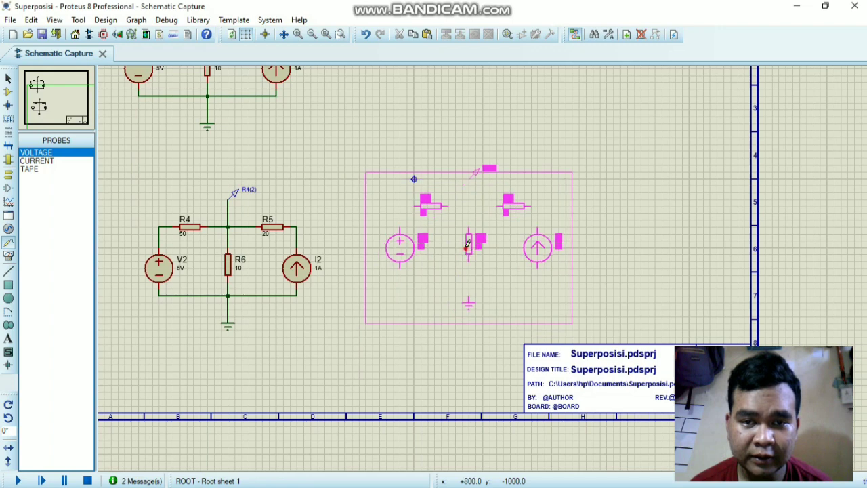
pyautogui.click(469, 245)
# Move the duplicate circuit with R4, R5 and R6 so it lines up under the original and level with the new copy
pyautogui.moveTo(132, 172); pyautogui.dragTo(347, 335)
pyautogui.moveTo(263, 233); pyautogui.dragTo(242, 211)
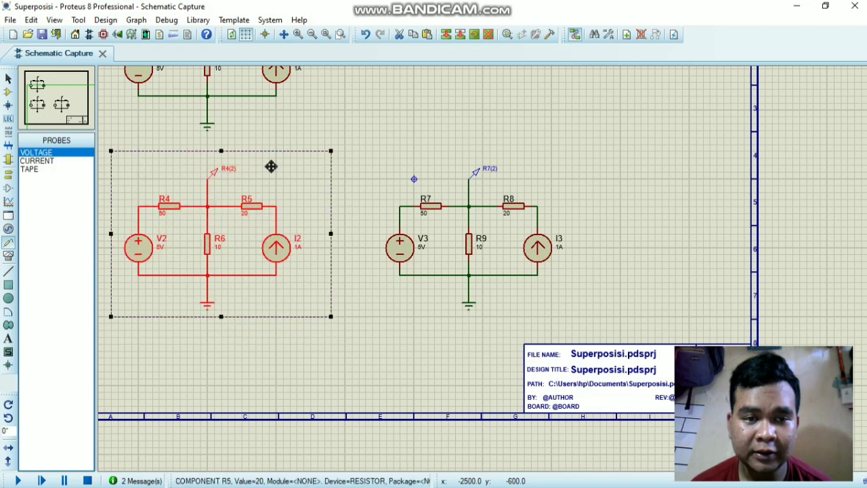
pyautogui.click(409, 139)
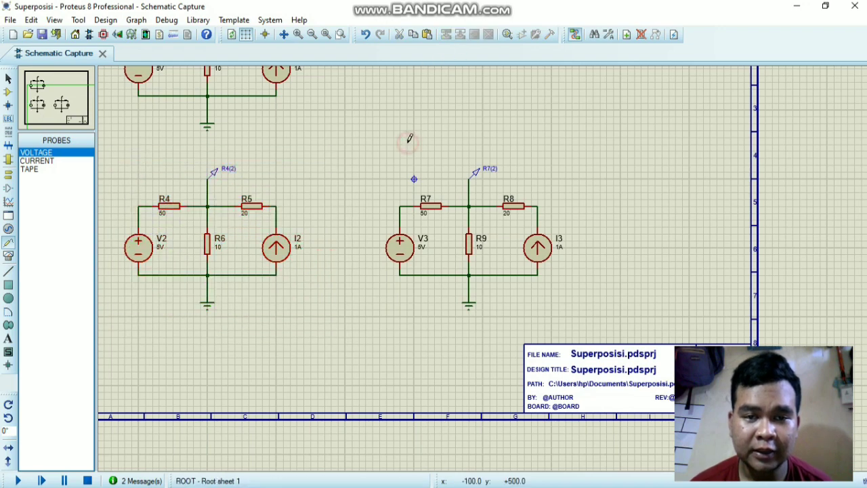
# Delete the voltage probes from both duplicate circuits
pyautogui.click(214, 173)
pyautogui.rightClick(214, 173)
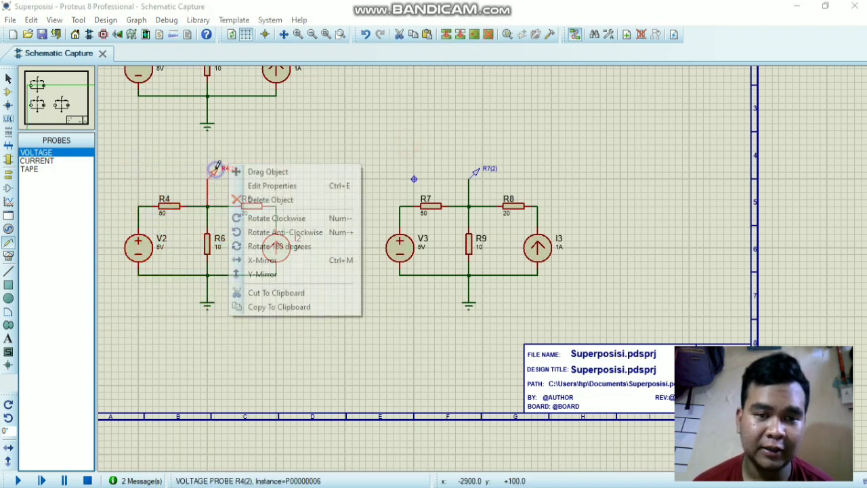
pyautogui.click(247, 198)
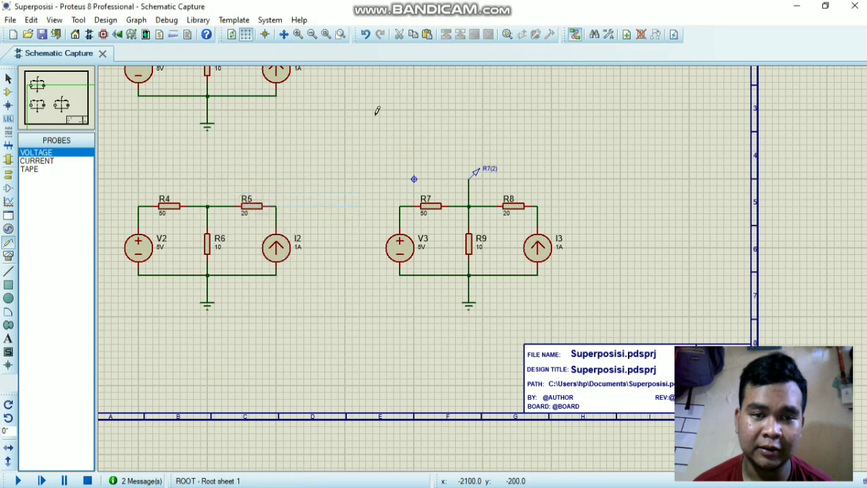
pyautogui.rightClick(475, 172)
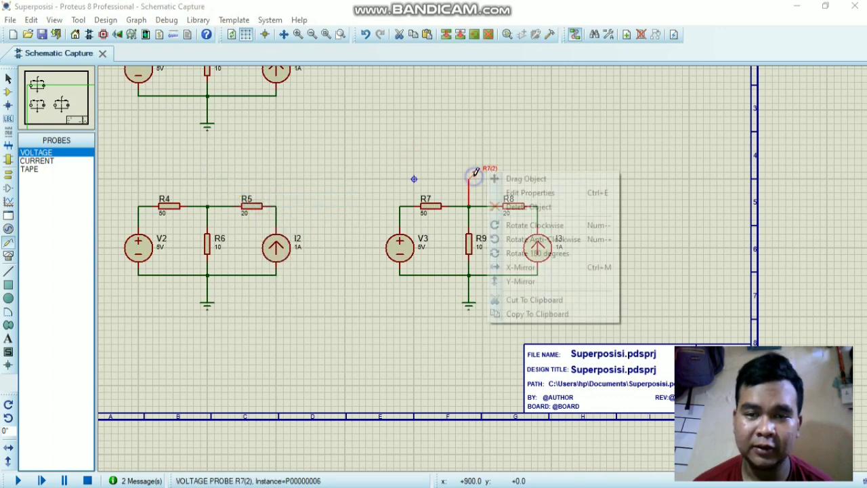
pyautogui.click(530, 206)
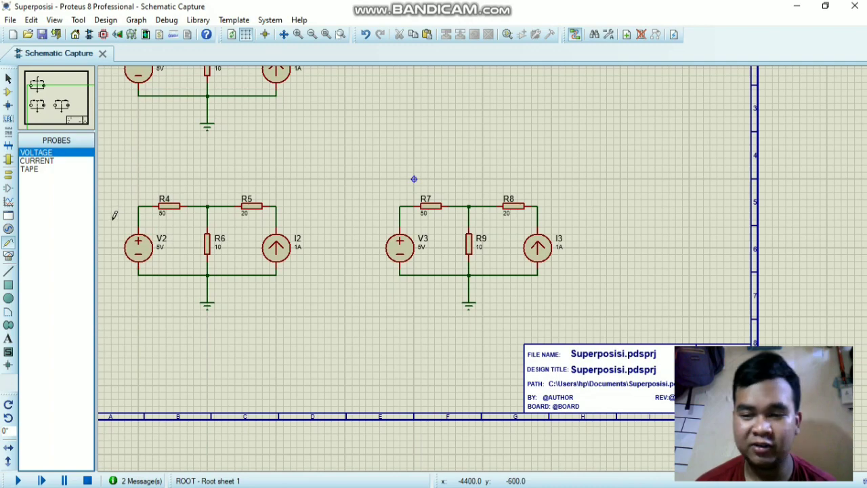
# Replace voltage source V2 with a wire from R4 to the ground junction, and disconnect I3 by deleting its wire to R8
pyautogui.rightClick(141, 245)
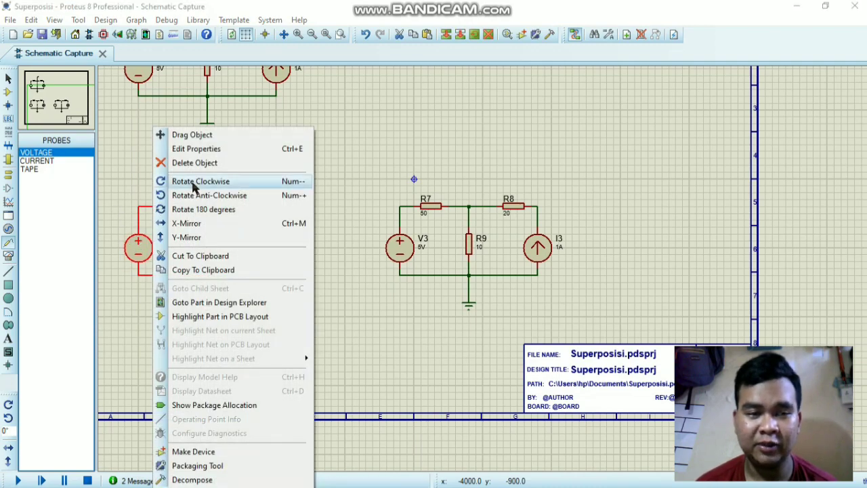
pyautogui.click(208, 165)
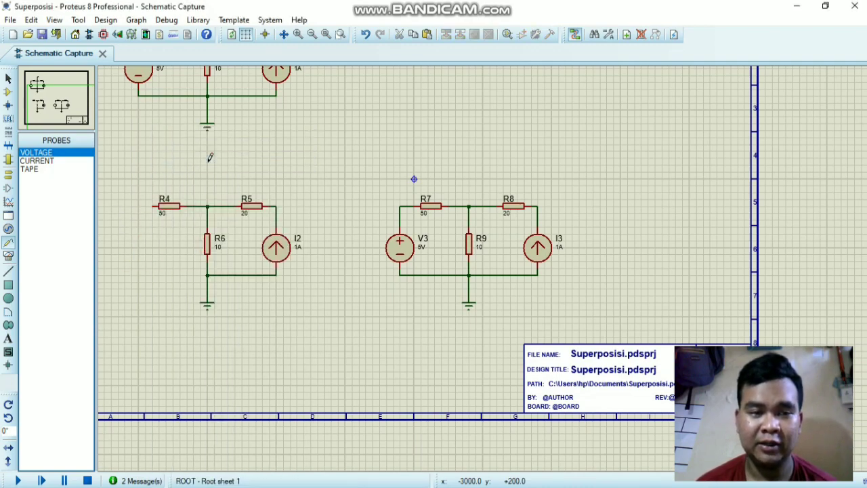
pyautogui.click(155, 206)
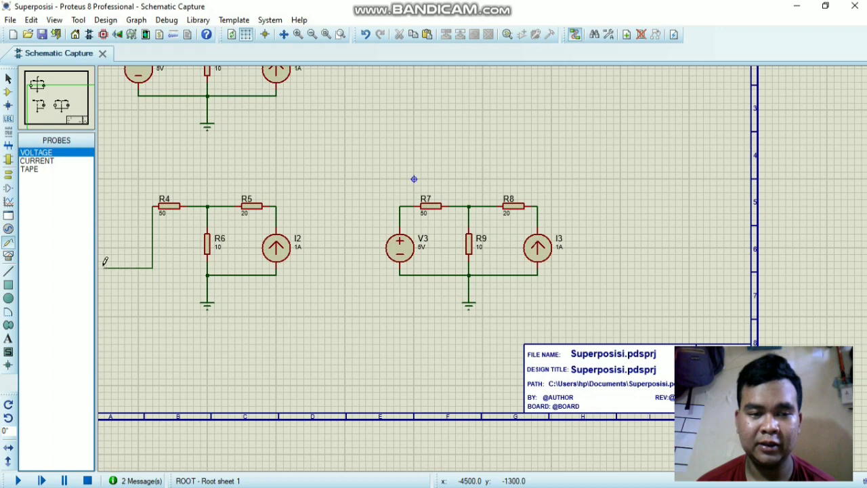
pyautogui.click(207, 274)
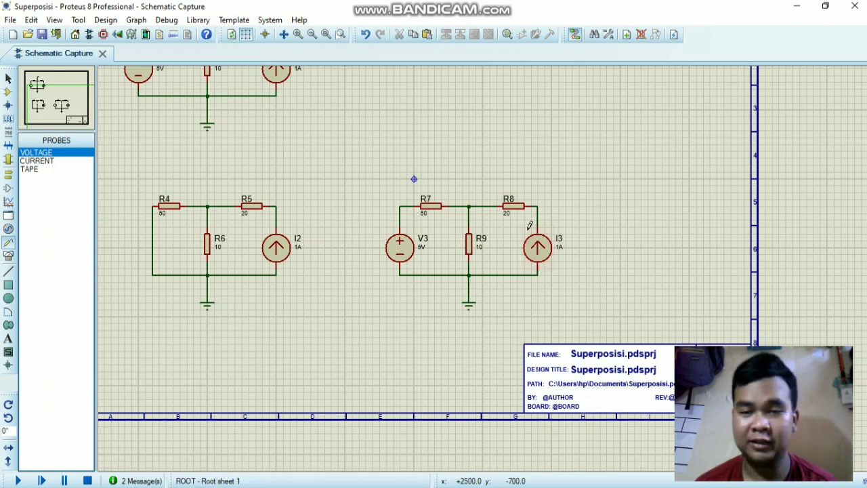
pyautogui.moveTo(551, 197); pyautogui.dragTo(532, 227)
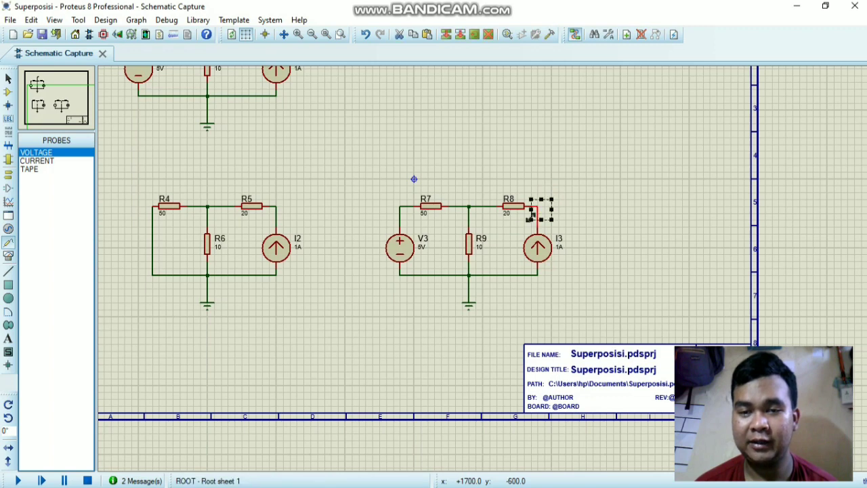
pyautogui.click(489, 37)
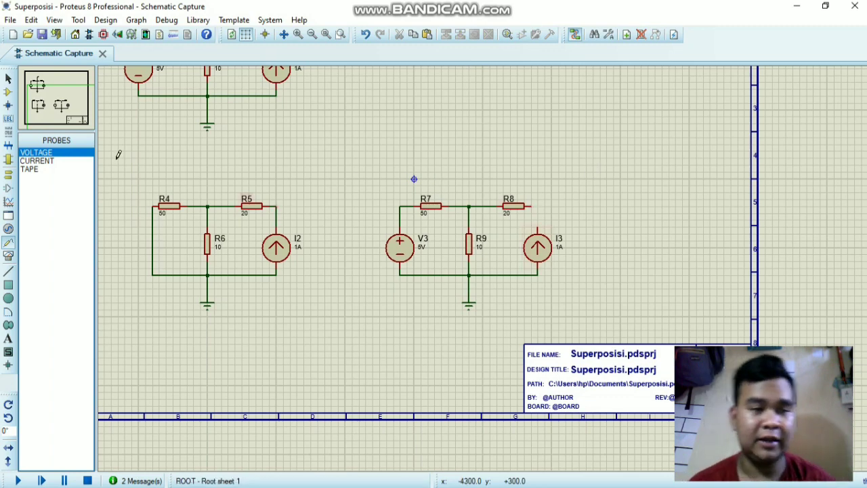
# Place a voltage probe above each duplicate circuit and wire it to the R4-R5-R6 and R7-R8-R9 junctions
pyautogui.click(70, 156)
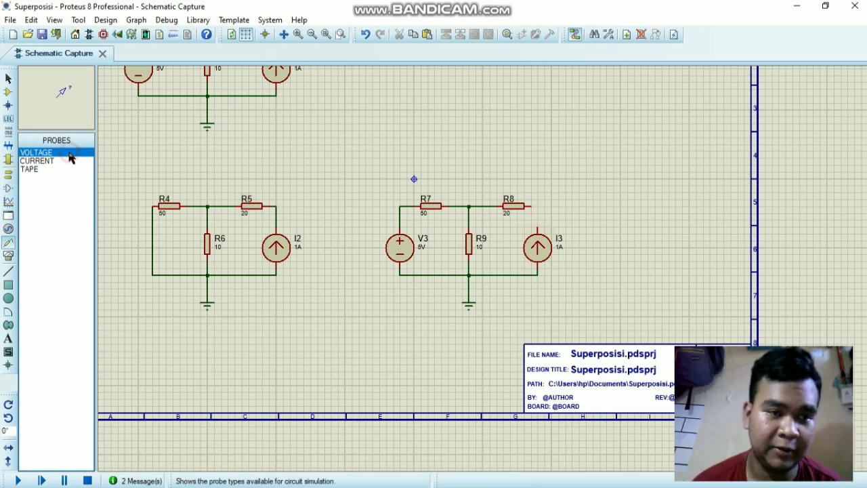
pyautogui.click(211, 175)
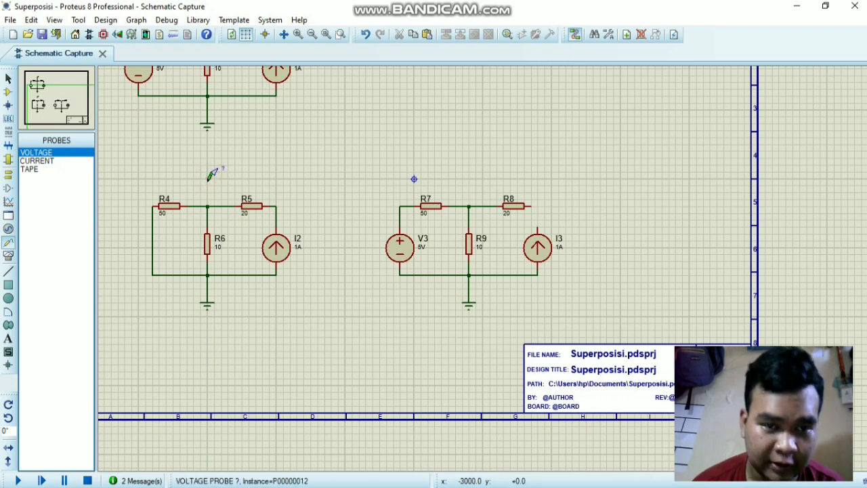
pyautogui.click(208, 204)
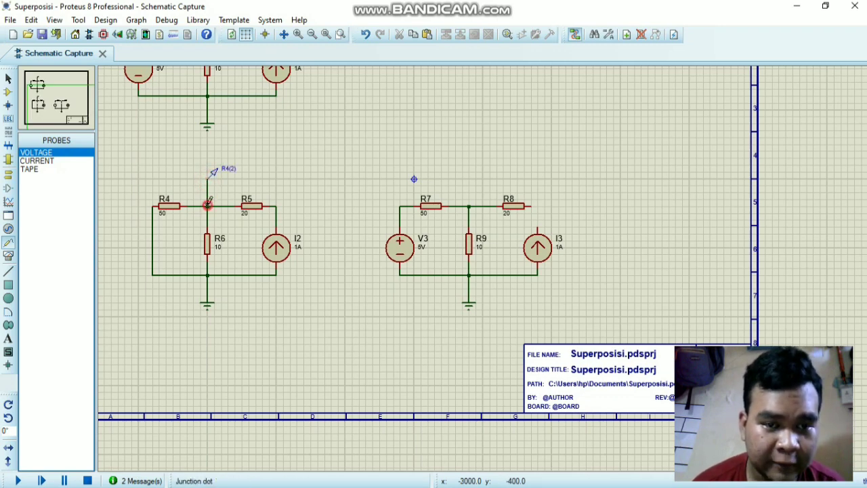
pyautogui.click(472, 173)
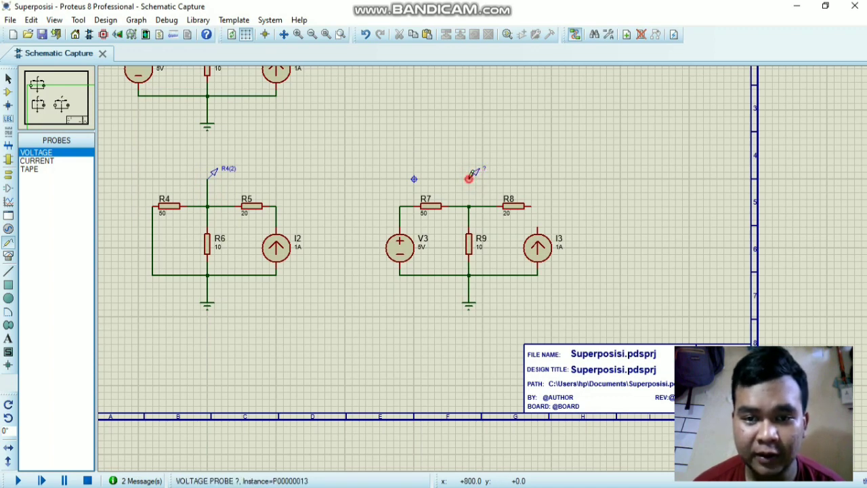
pyautogui.click(468, 178)
pyautogui.click(473, 204)
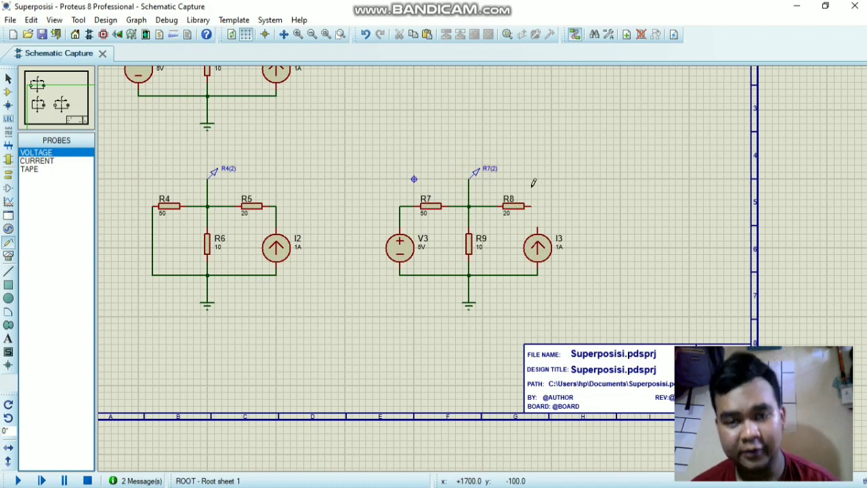
# Run the simulation and read the voltage probes of all three circuits
pyautogui.scroll(1, 485, 260)
pyautogui.scroll(-1, 485, 264)
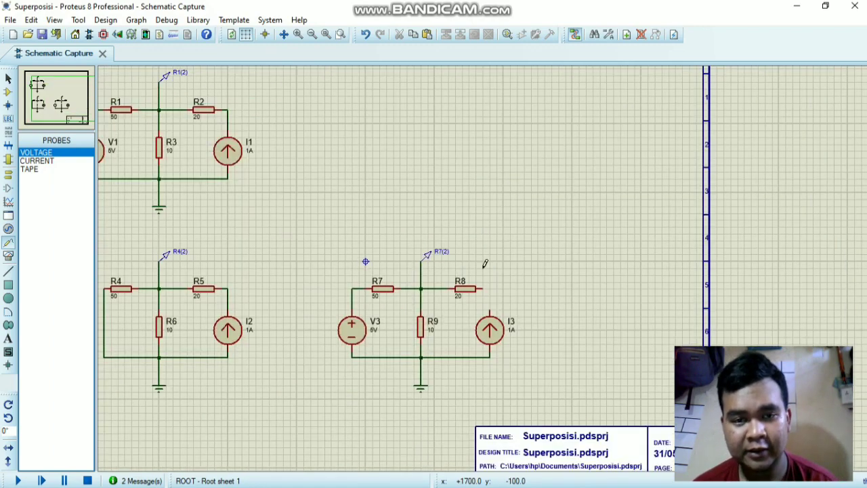
pyautogui.scroll(-1, 485, 263)
pyautogui.scroll(1, 486, 264)
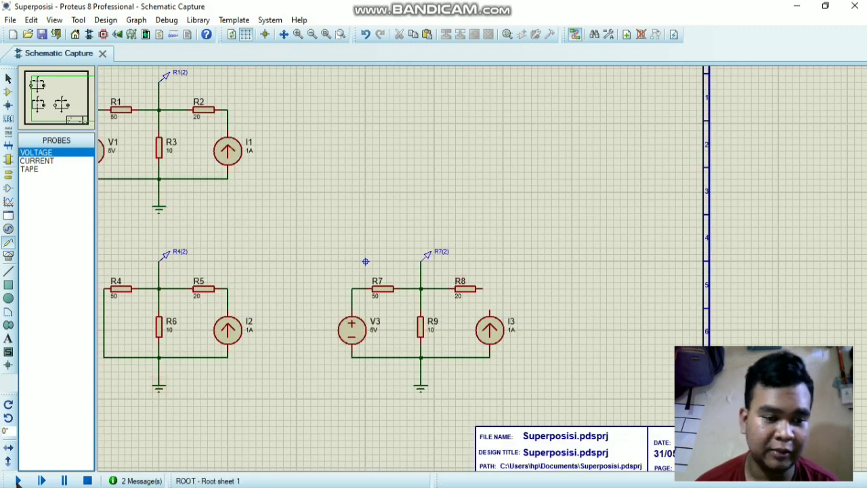
pyautogui.click(18, 481)
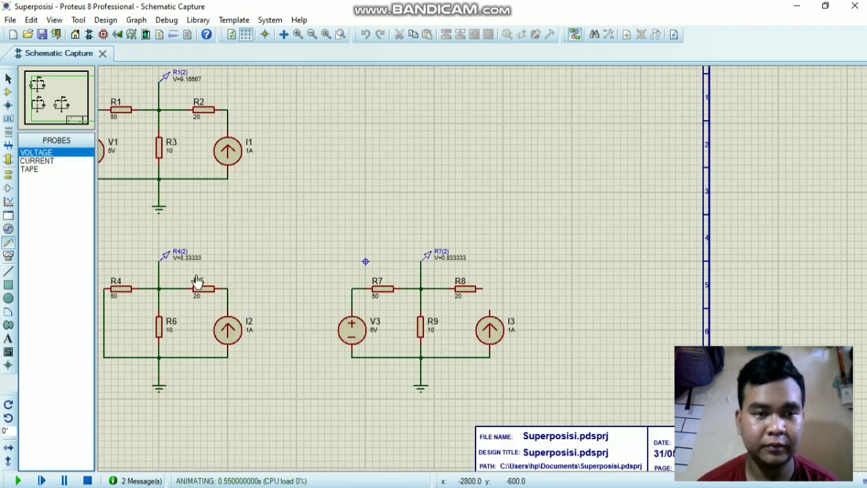